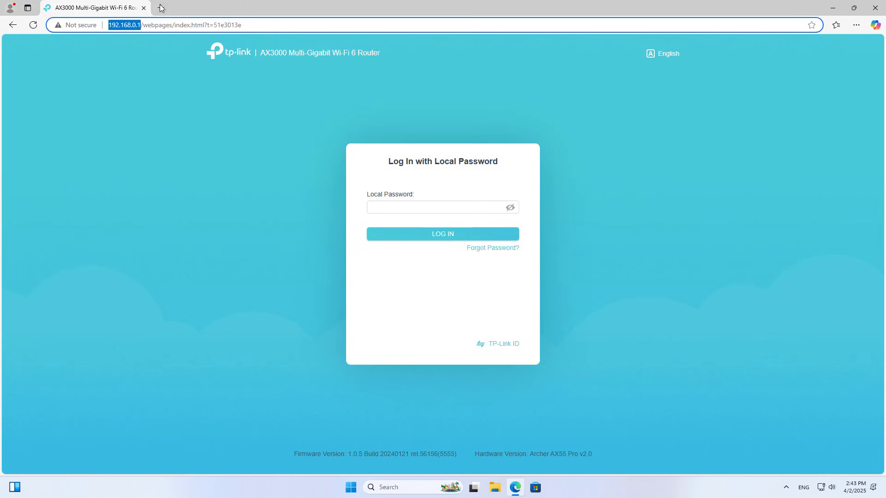
Load the router's login page at tplinkwifi.net in a new Edge tab
click(161, 8)
text(tpl)
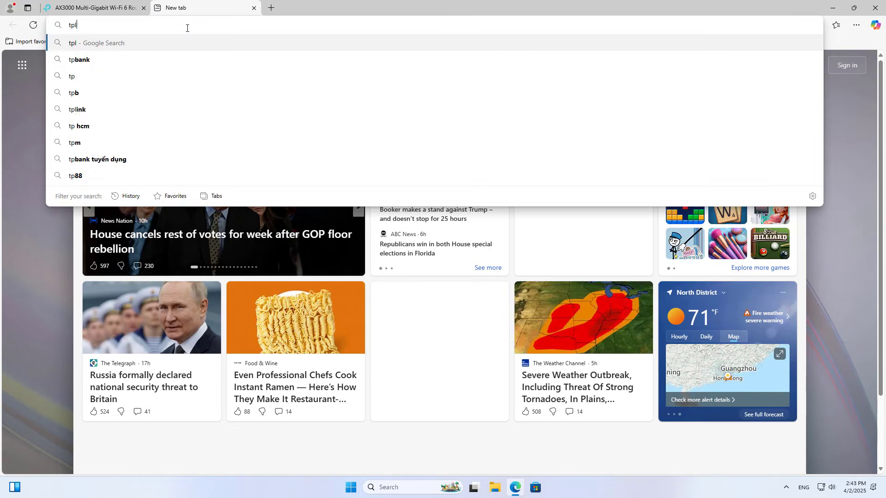
text(inkwifi)
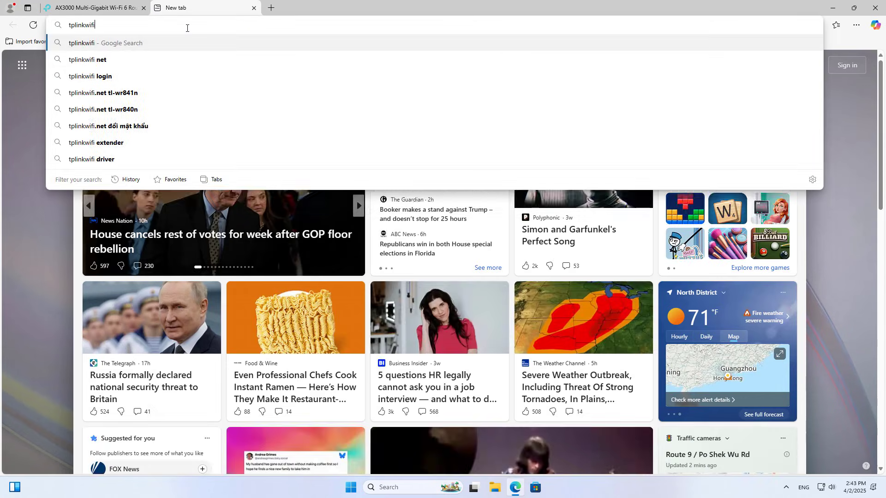
text(.net)
key(Return)
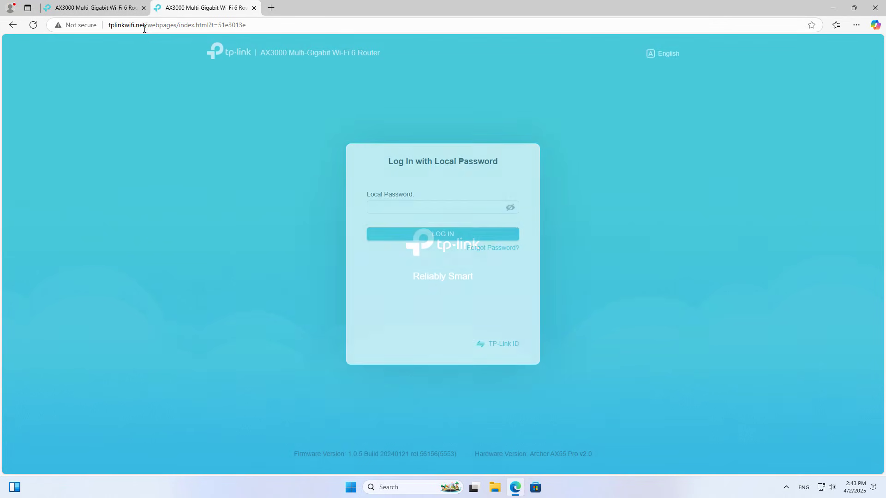
drag(144, 25, 108, 27)
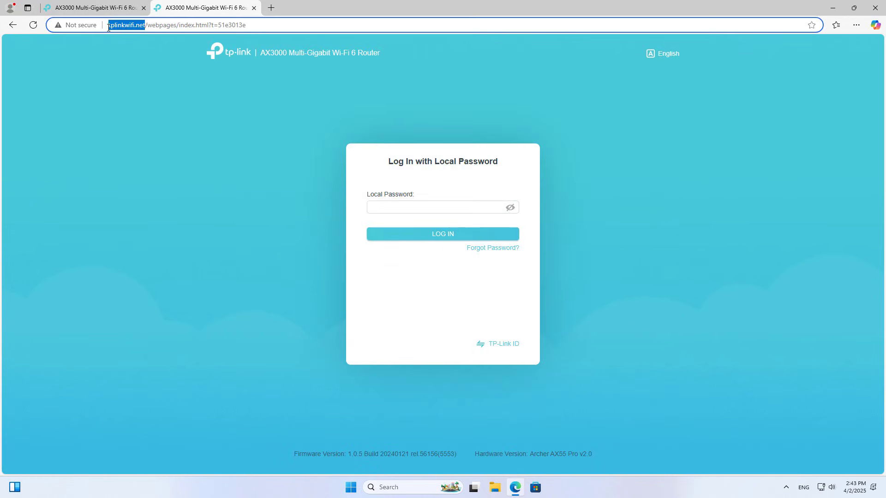
click(150, 197)
Close the duplicate tab, log in with the local password, and dismiss the save-password and TP-Link ID prompts
click(144, 8)
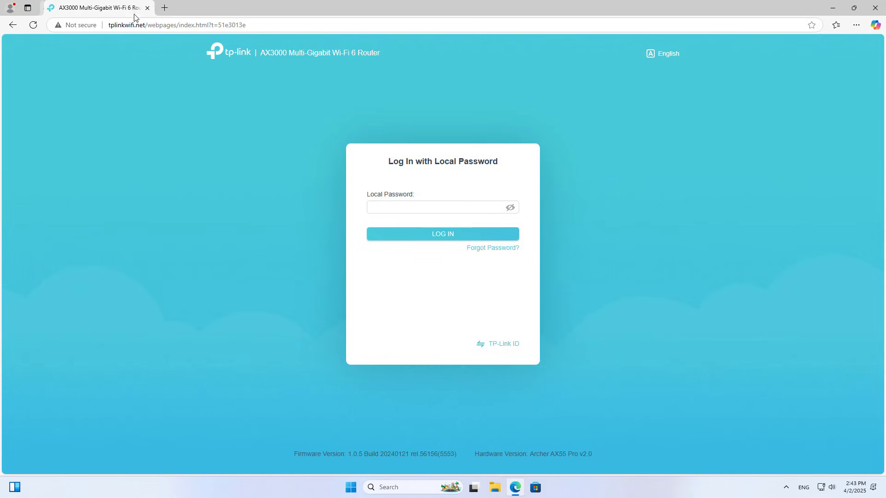
click(442, 203)
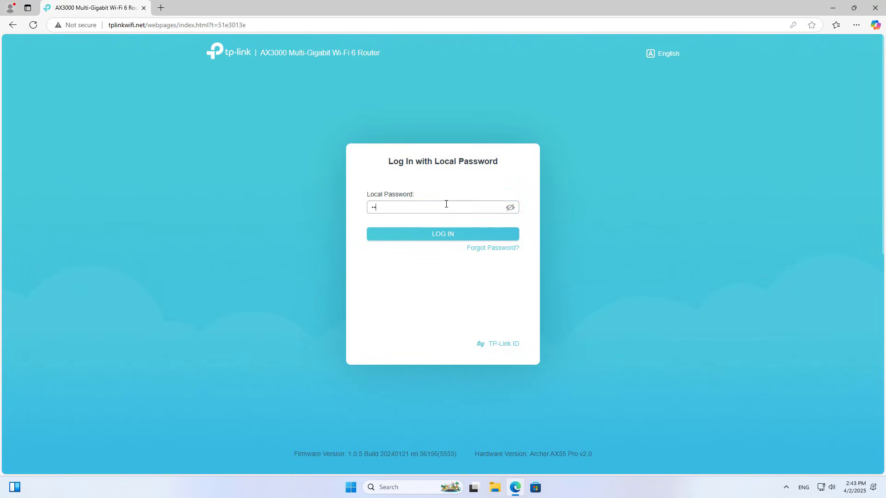
click(441, 236)
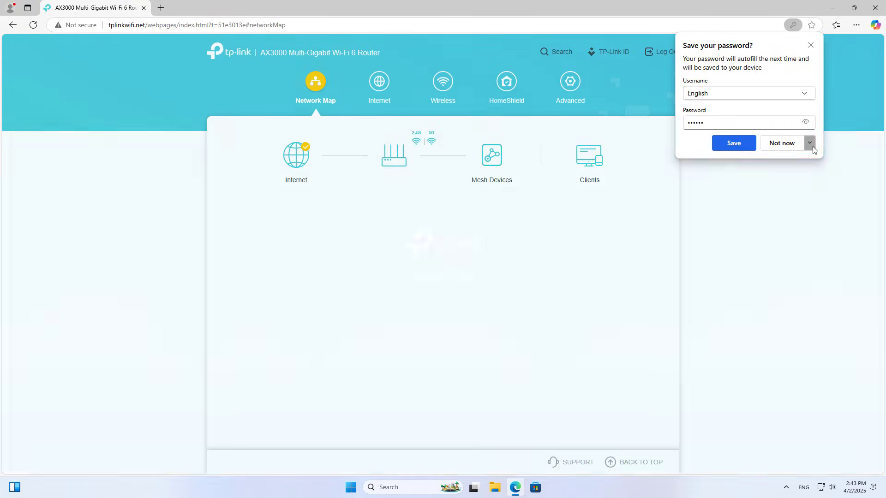
click(809, 143)
click(784, 174)
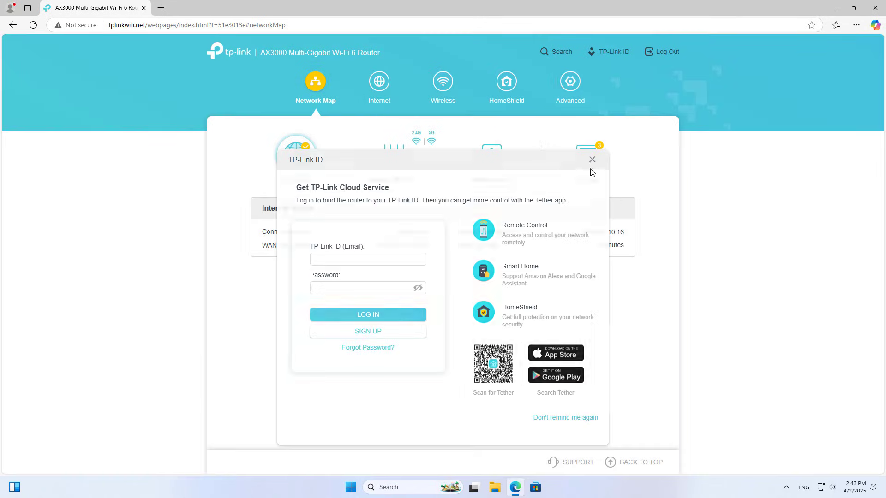
click(592, 160)
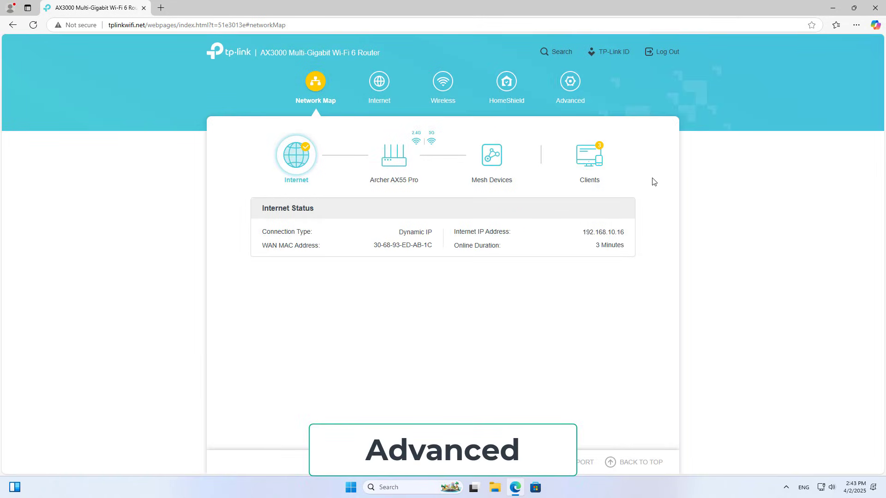
Go to Advanced settings and expand the VPN Server section
click(577, 89)
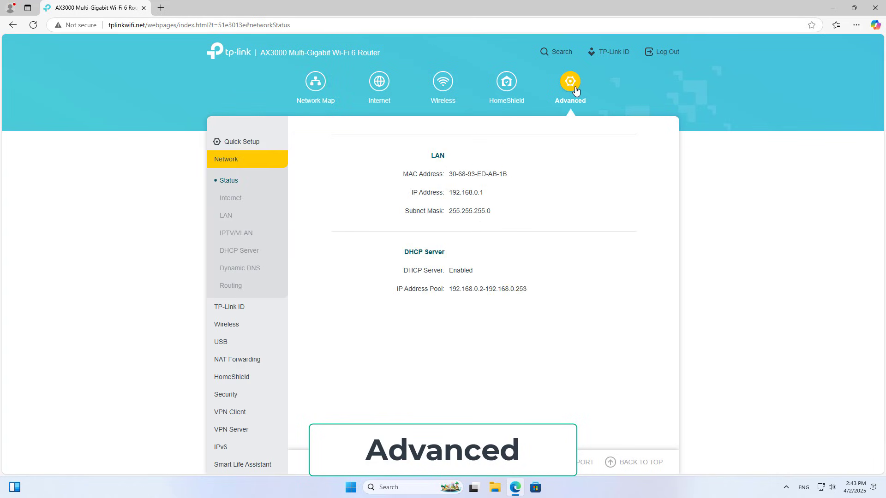
click(243, 160)
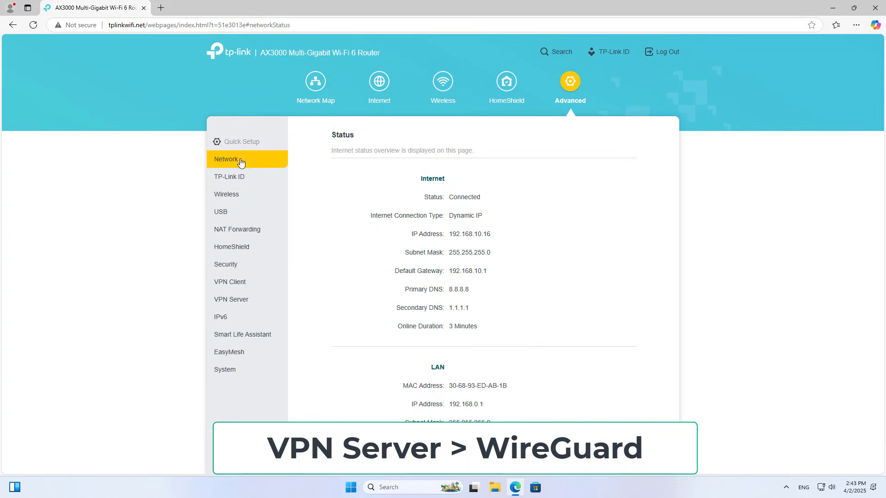
click(234, 303)
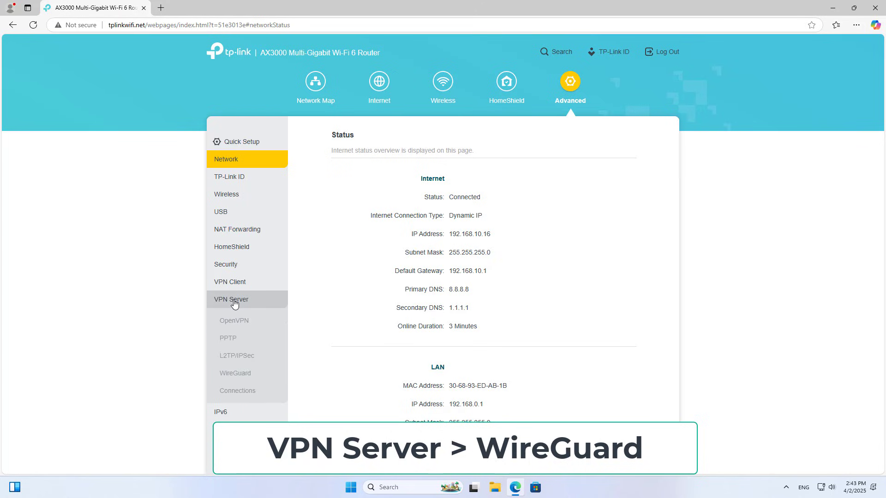
Enable WireGuard with tunnel 10.5.5.1/32, port 51820, Internet and Home Network access, and save
click(235, 374)
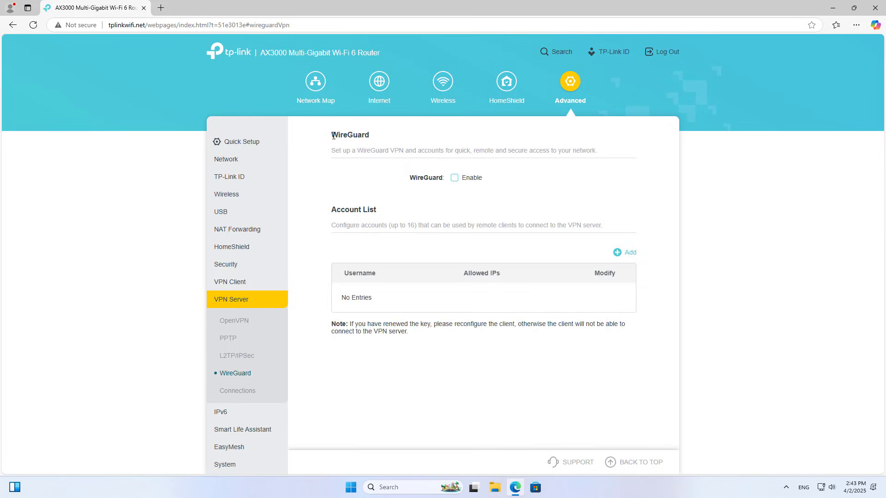
double_click(339, 134)
click(380, 189)
click(454, 178)
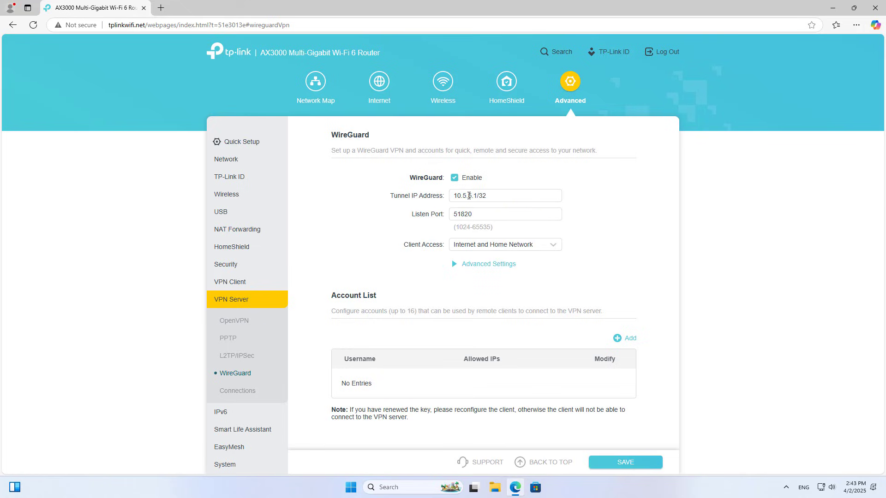
click(509, 217)
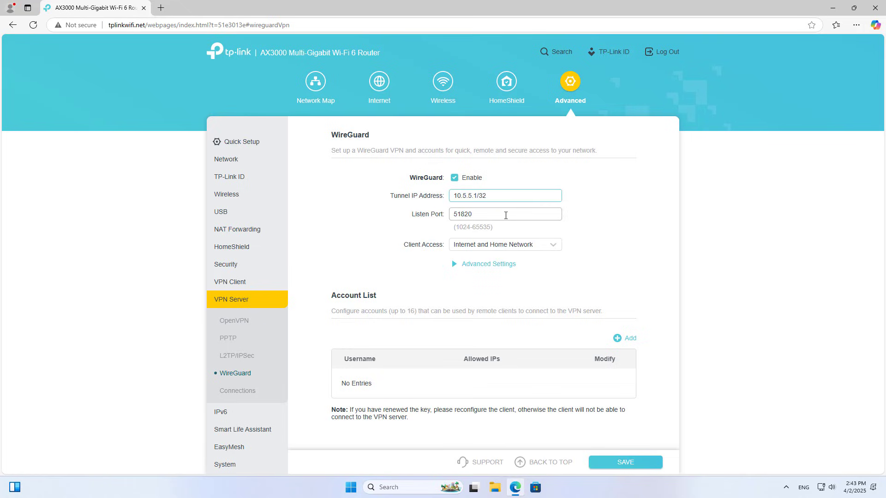
click(548, 249)
click(512, 265)
click(513, 265)
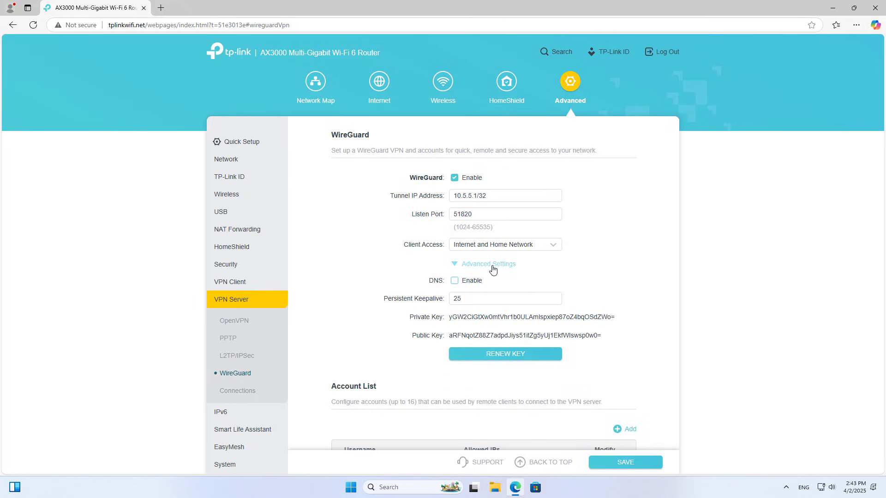
click(492, 265)
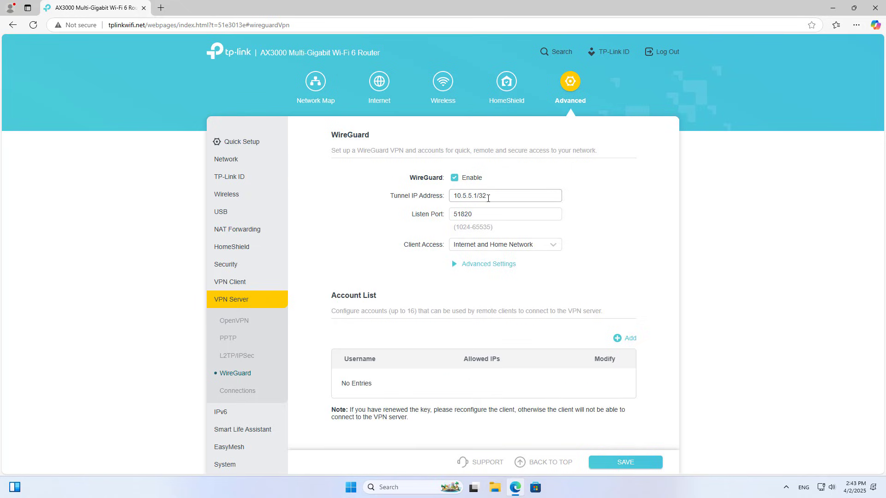
click(628, 464)
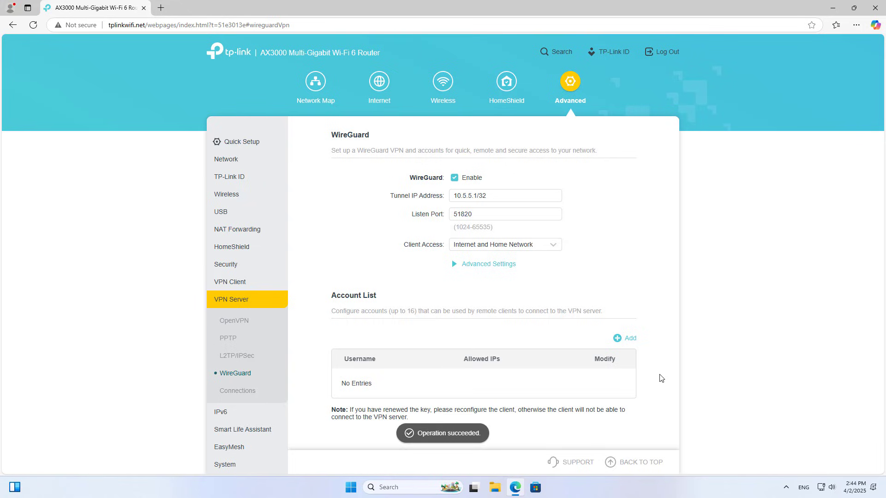
Add and save a WireGuard client account with address 10.5.5.2/32
drag(332, 297, 388, 299)
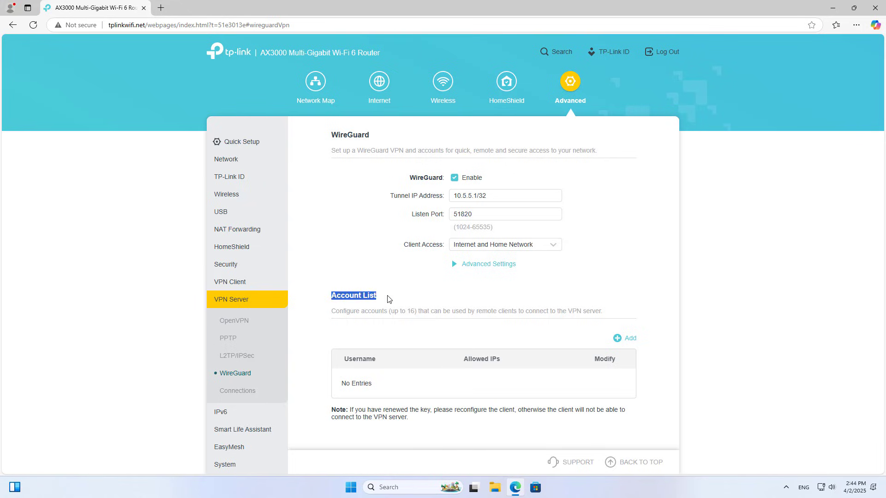
click(638, 328)
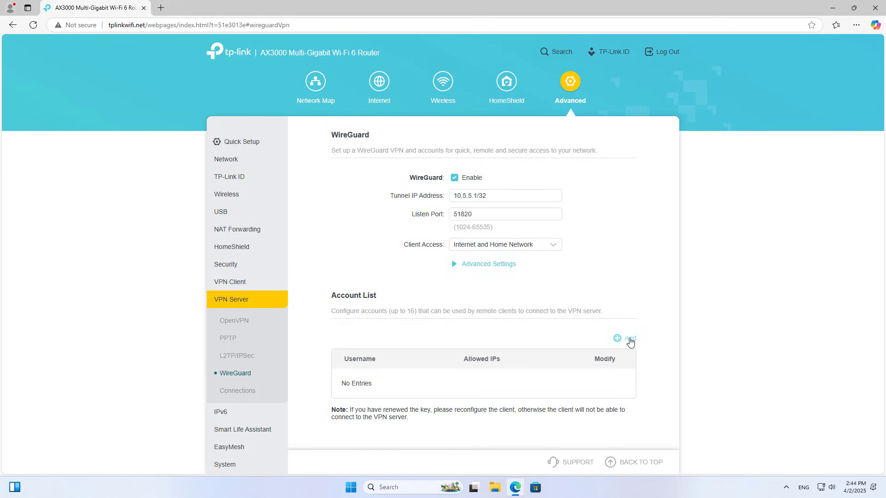
click(629, 339)
click(495, 192)
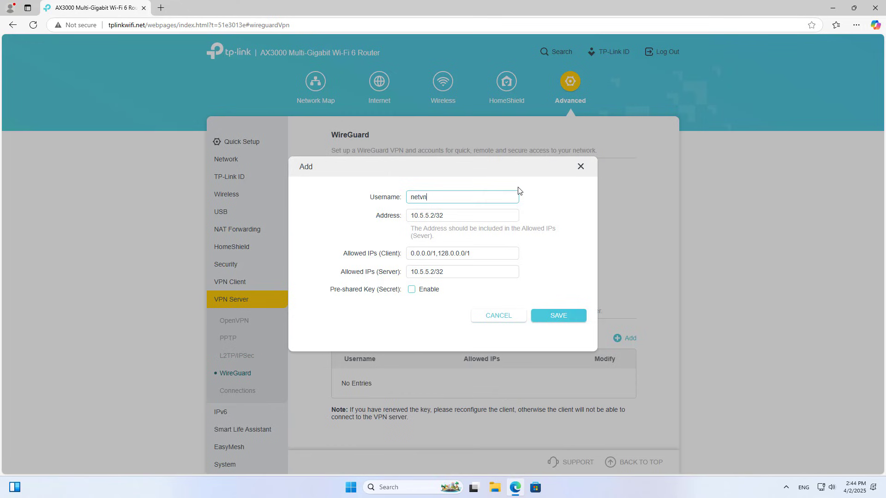
click(551, 318)
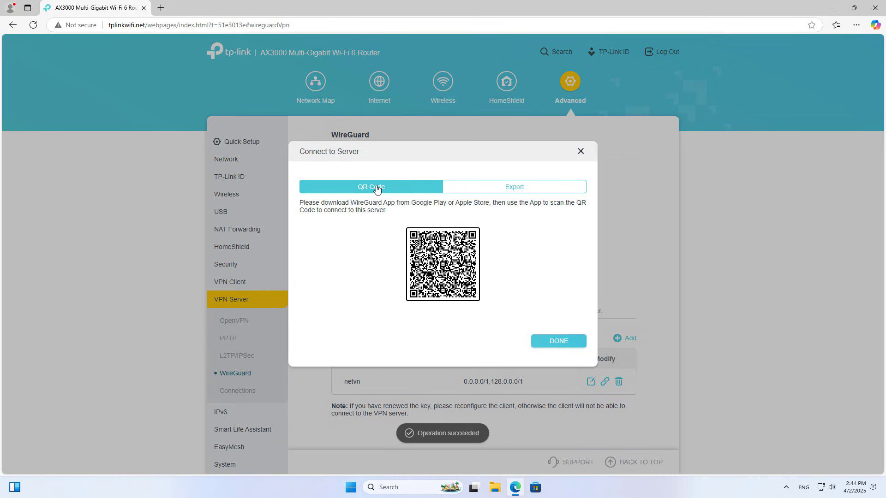
View the new account's configuration and download it as wg_client.conf
click(508, 190)
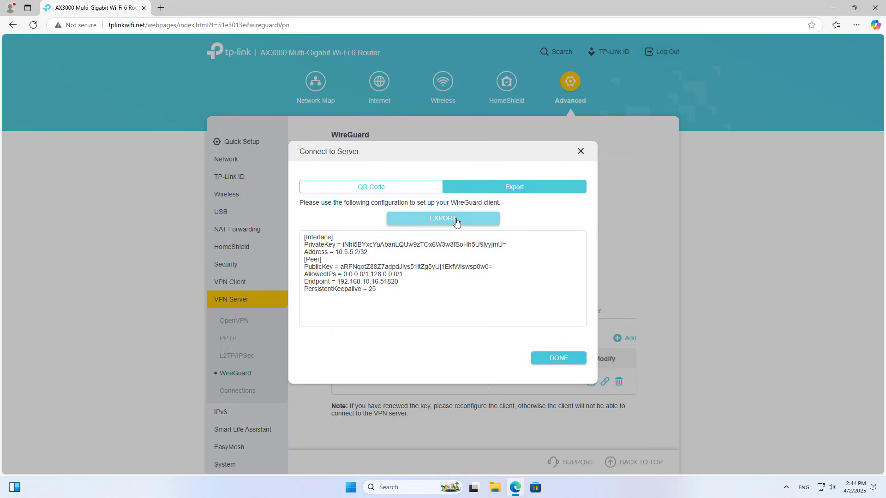
click(559, 358)
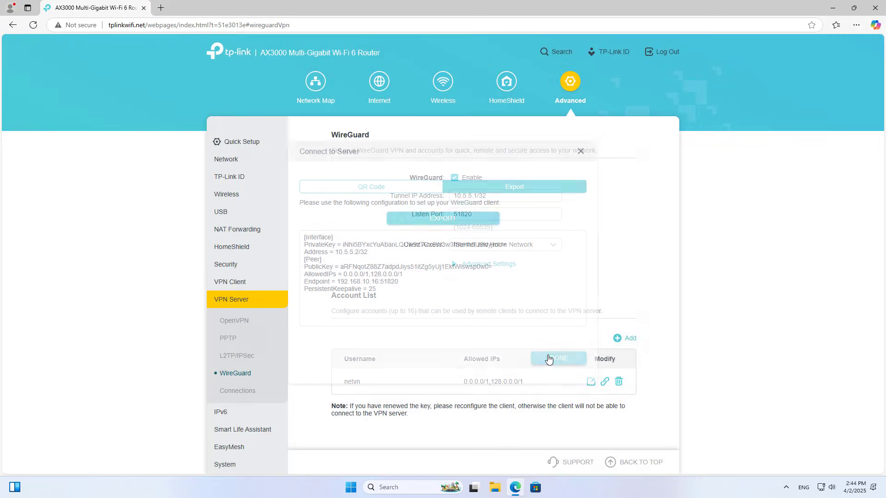
click(605, 382)
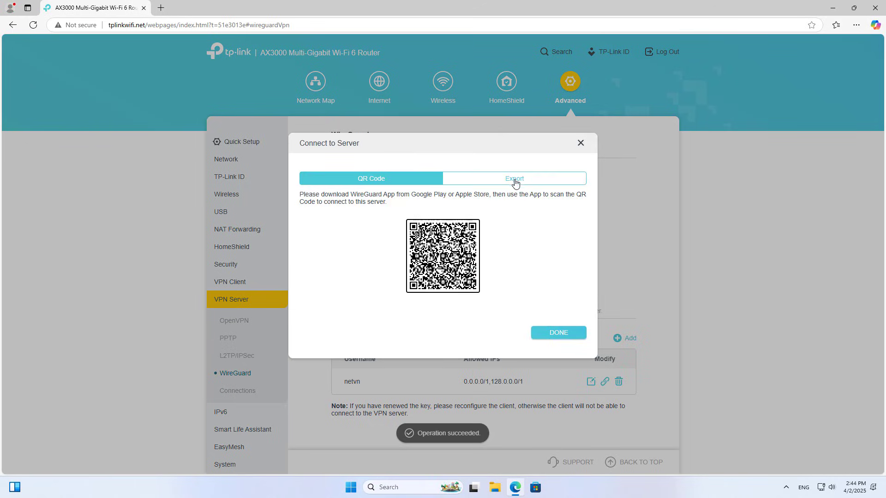
click(515, 183)
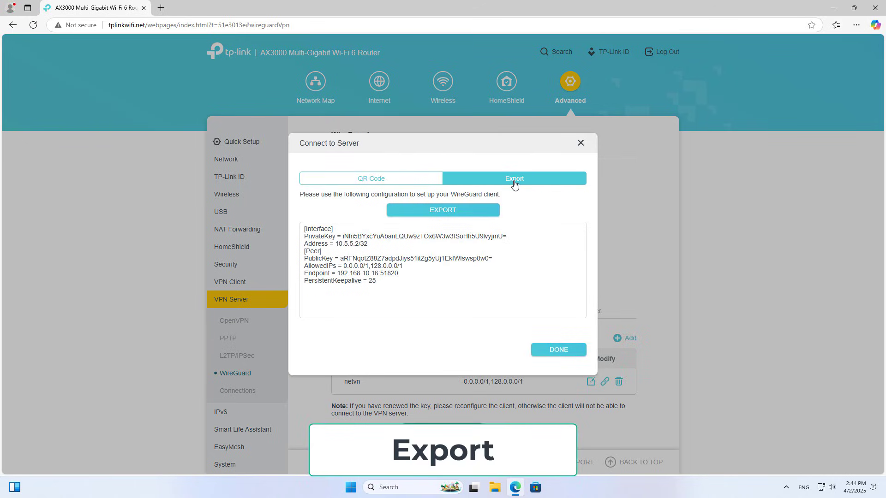
click(437, 213)
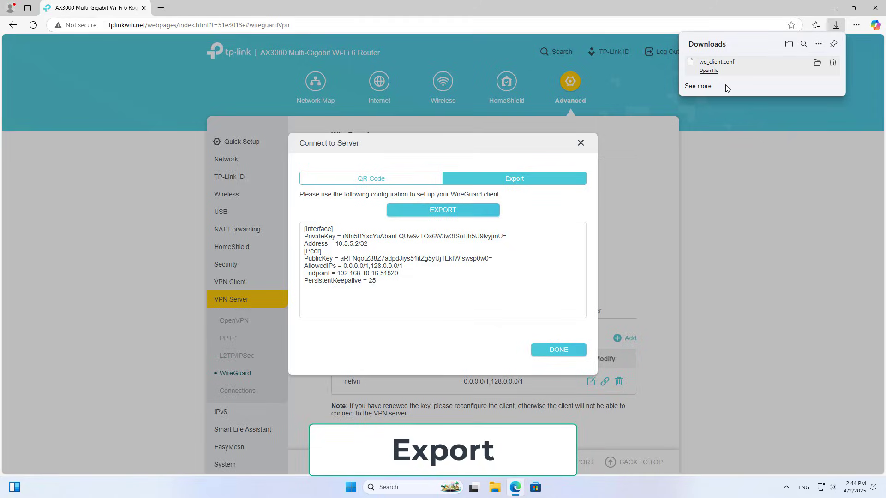
Confirm wg_client.conf (248 bytes) is in Downloads, then close File Explorer and the leftover notice
click(817, 63)
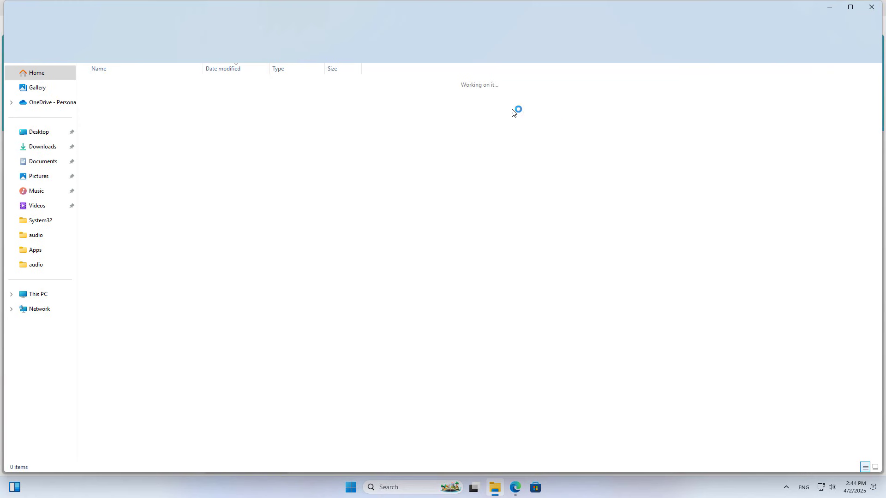
drag(165, 141, 123, 101)
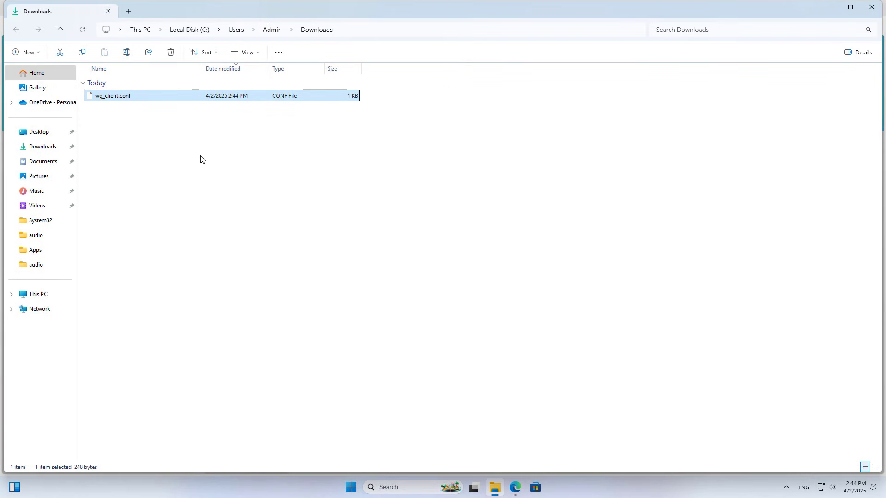
click(289, 215)
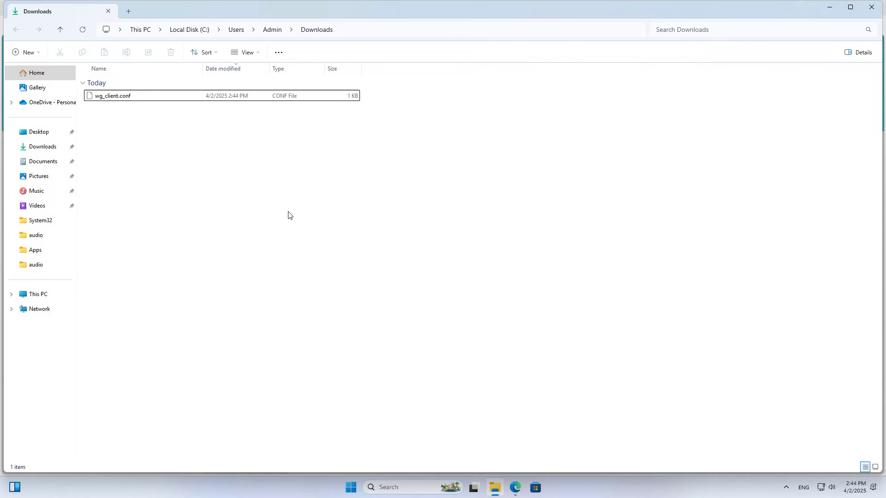
click(869, 16)
click(561, 352)
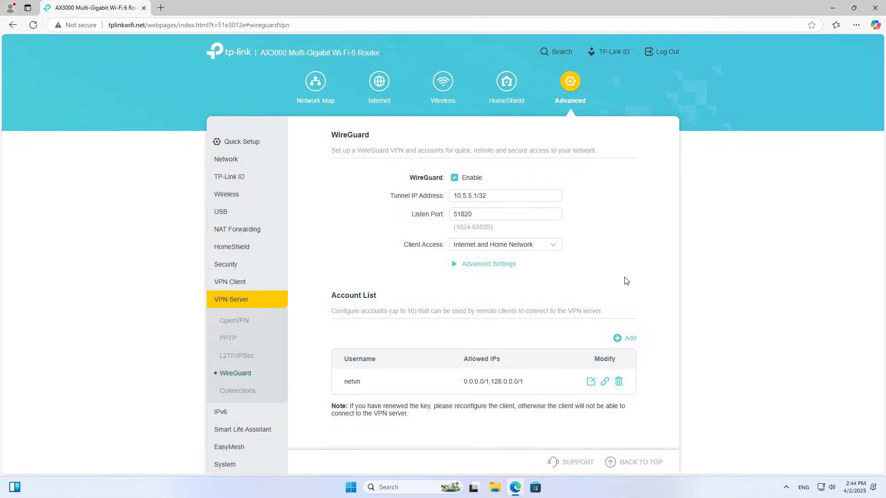
Search for the WireGuard download, get wireguard-installer.exe, run it, and close the tab
click(161, 8)
text(wireg)
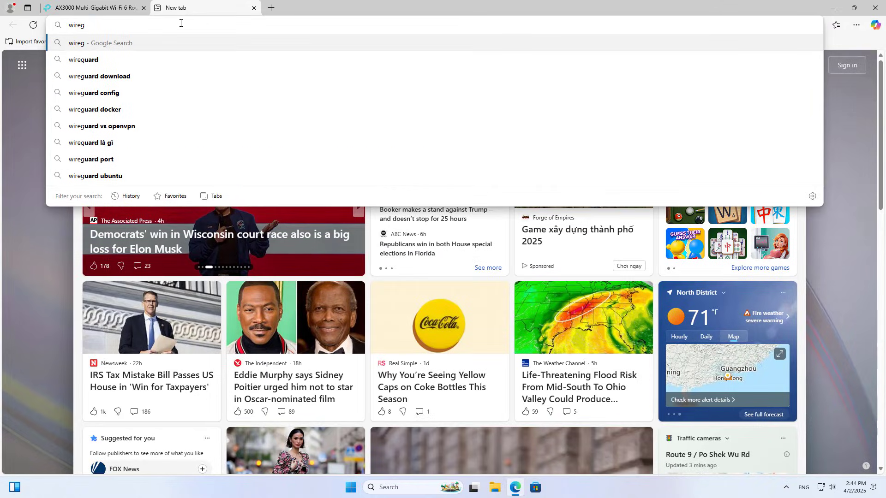
click(119, 77)
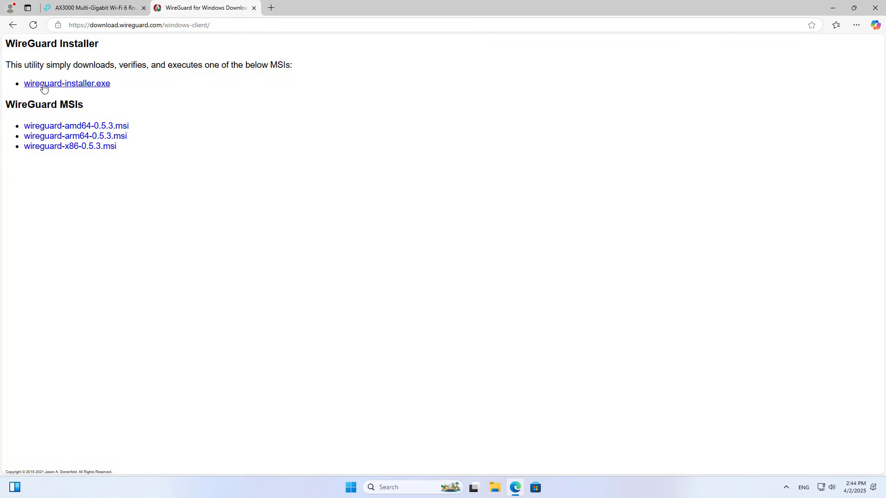
click(60, 84)
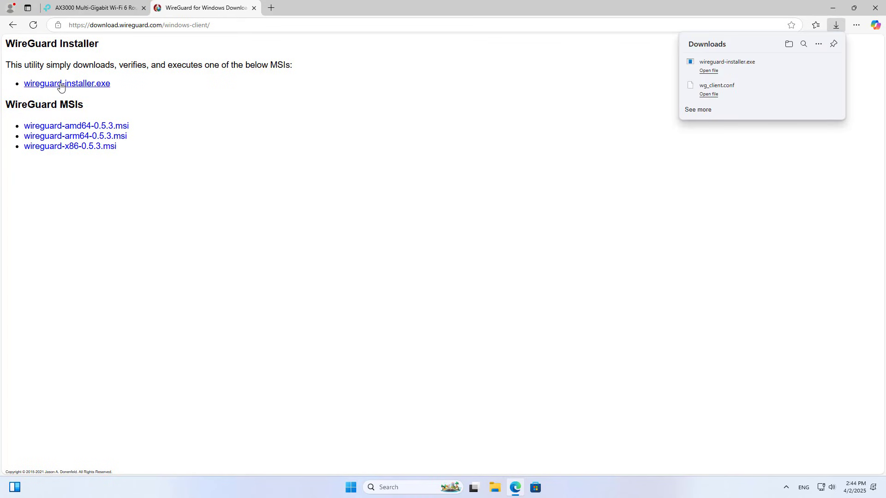
click(708, 72)
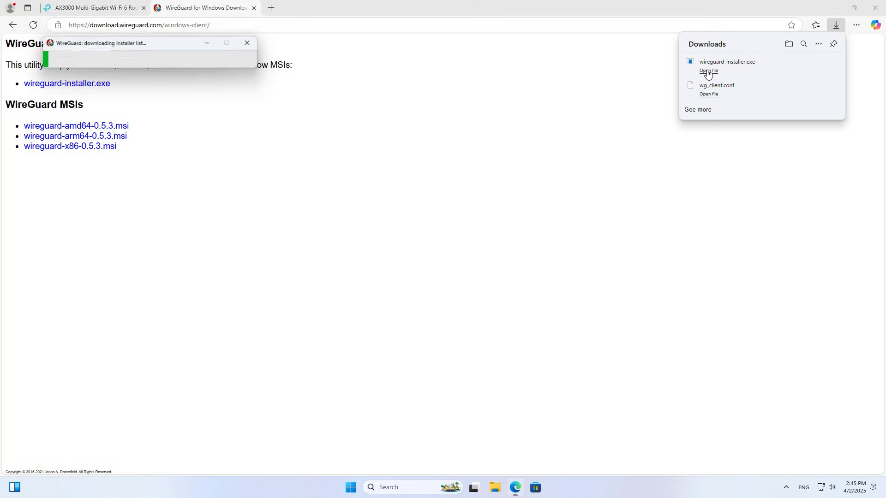
click(253, 8)
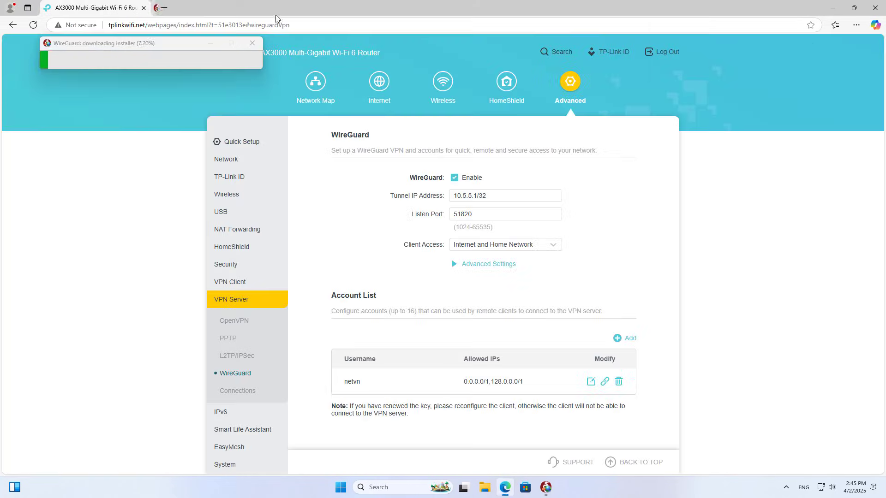
key(super+d)
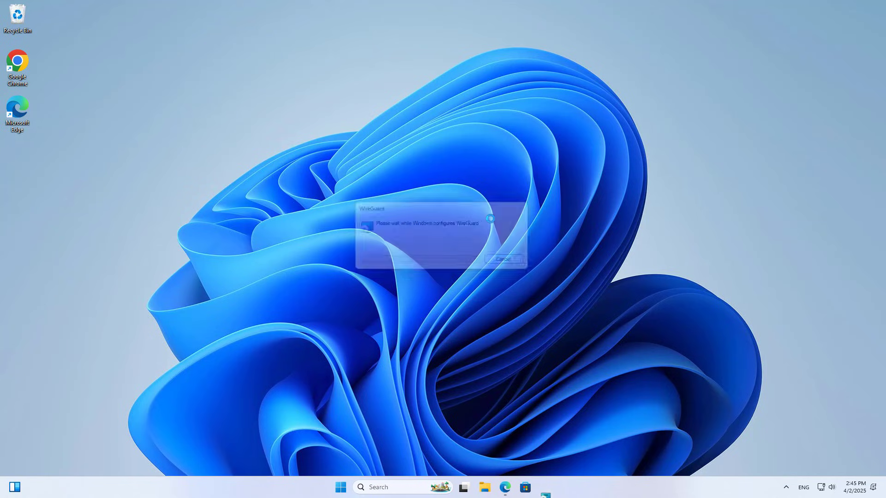
Import wg_client.conf from Downloads as a new WireGuard tunnel
drag(244, 59, 471, 65)
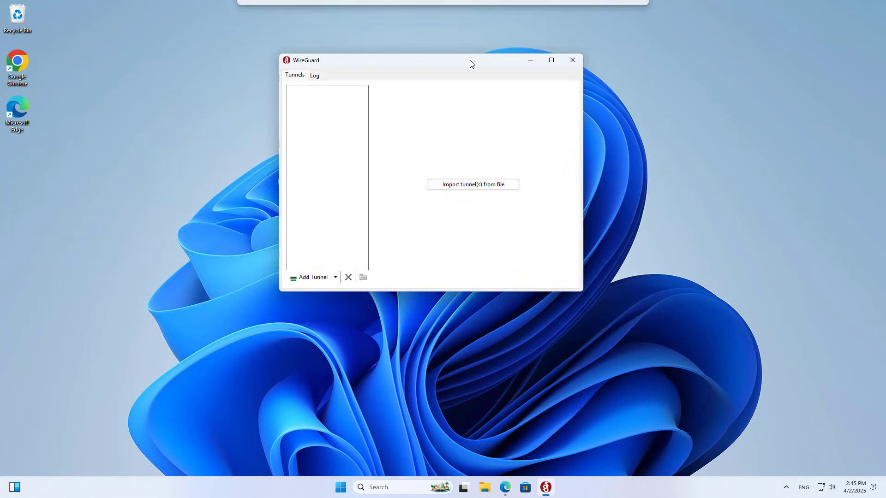
click(474, 187)
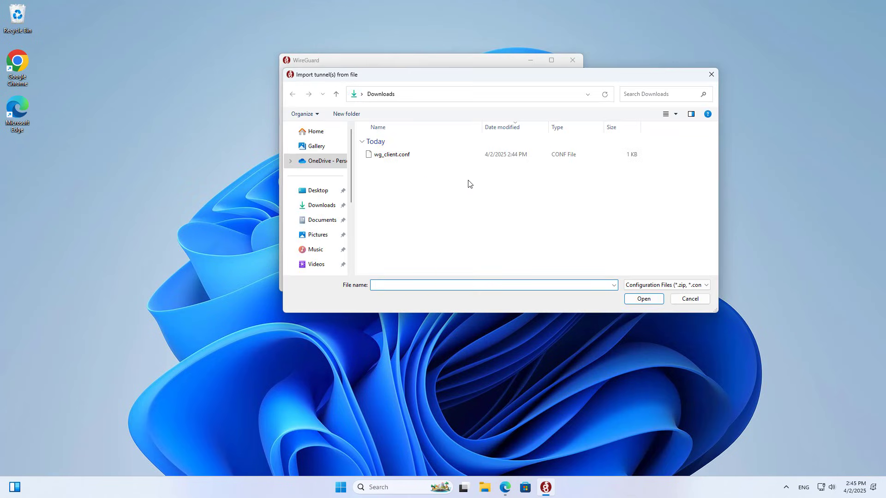
click(394, 159)
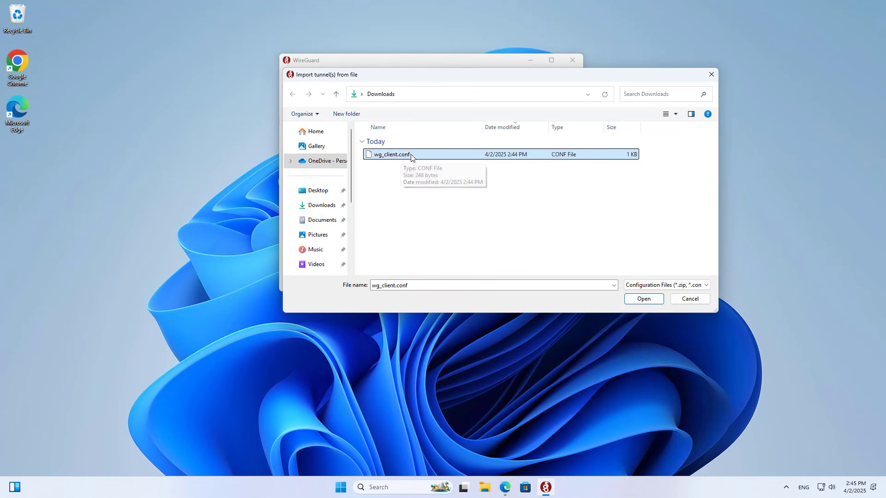
click(644, 299)
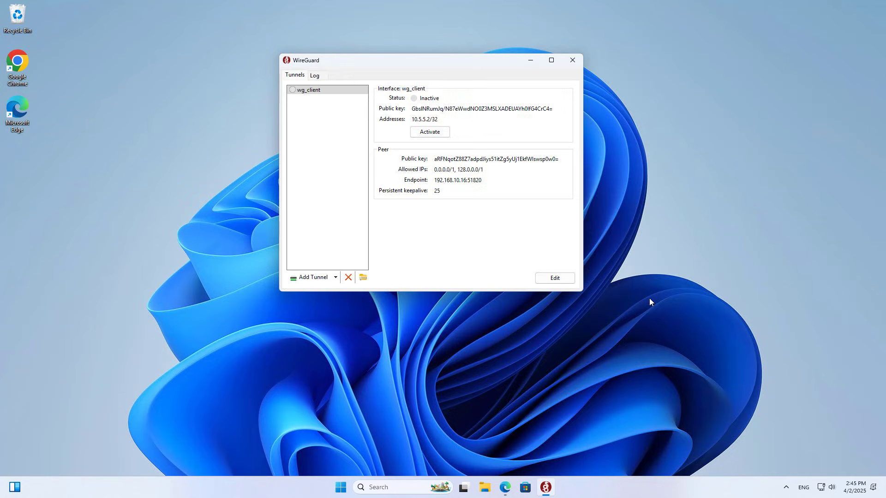
Activate wg_client and check its peer endpoint and transfer figures
click(436, 134)
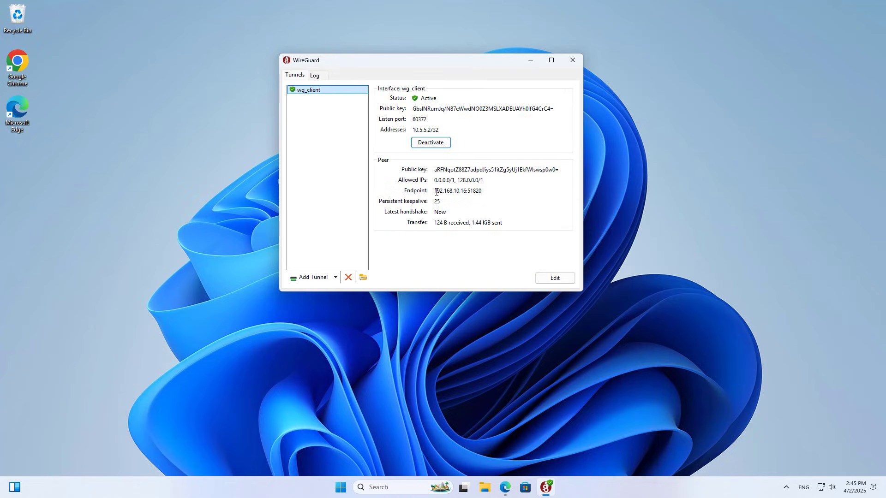
drag(436, 191, 499, 191)
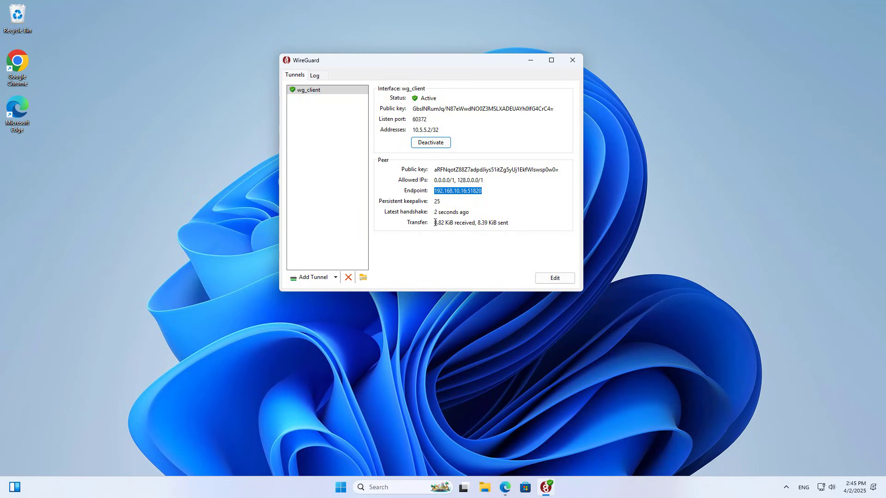
drag(435, 223, 516, 226)
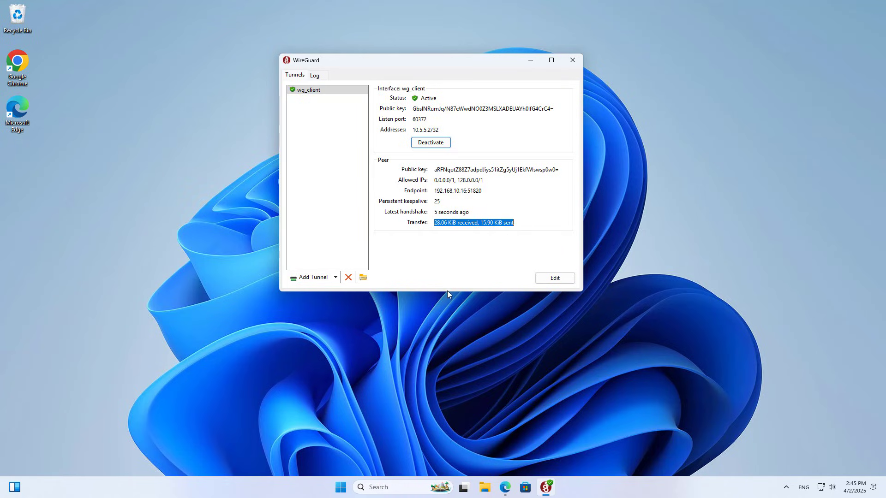
Launch Command Prompt via a 'cmd' Windows search
click(422, 487)
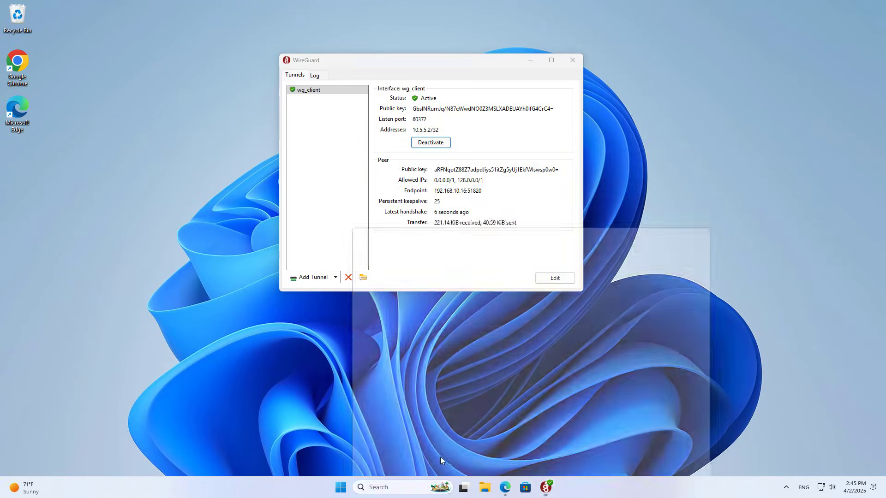
text(cmd)
key(Return)
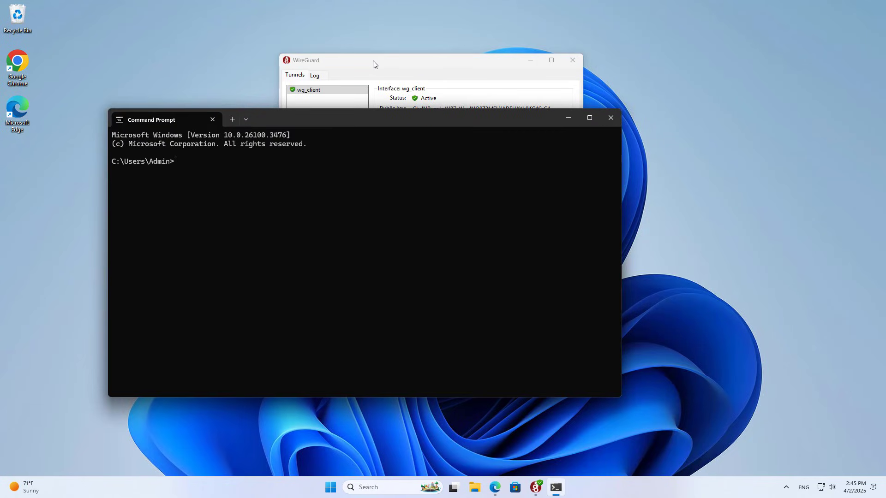
Run ipconfig and confirm the wg_client adapter has address 10.5.5.2
drag(372, 61, 710, 70)
drag(410, 121, 385, 85)
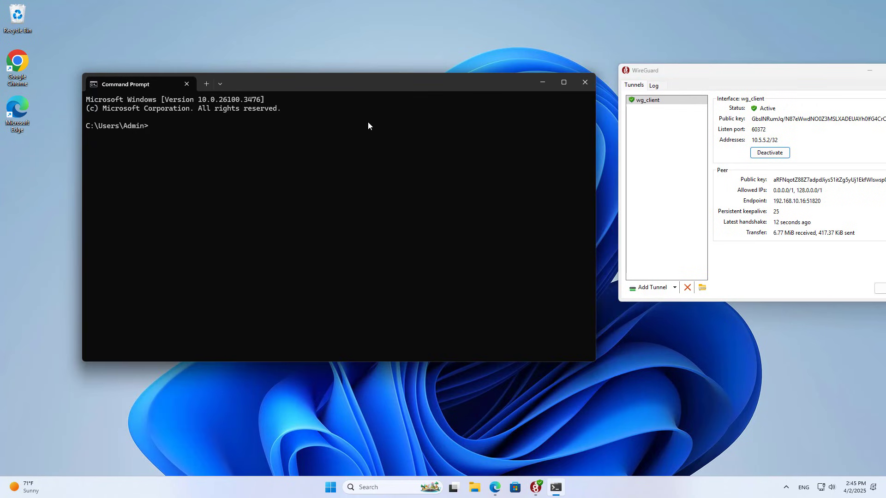
text(ipconfig)
key(Return)
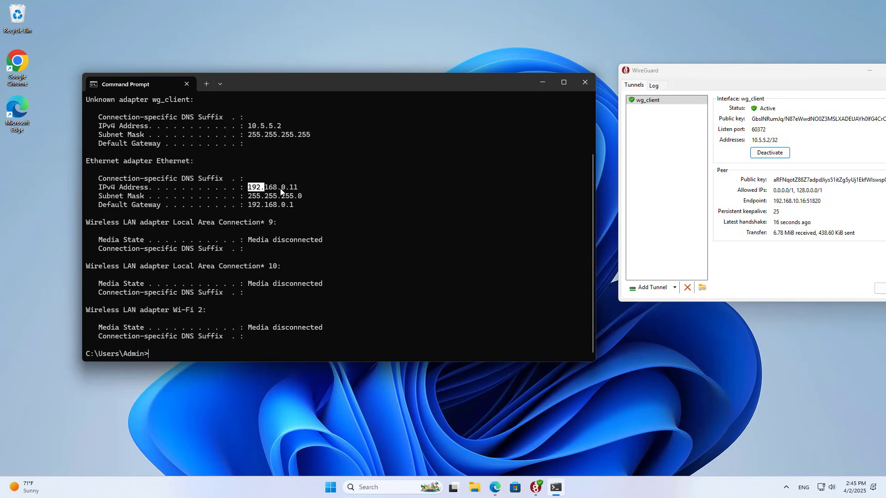
drag(246, 126, 282, 129)
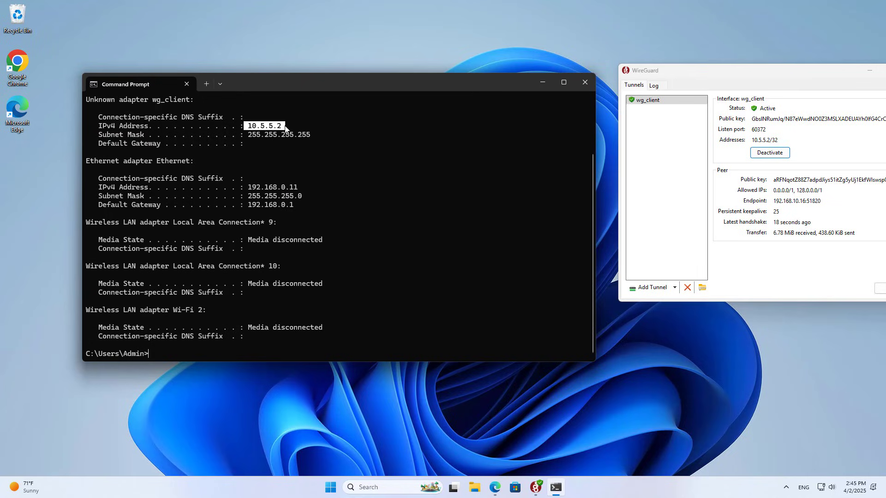
drag(751, 140, 774, 141)
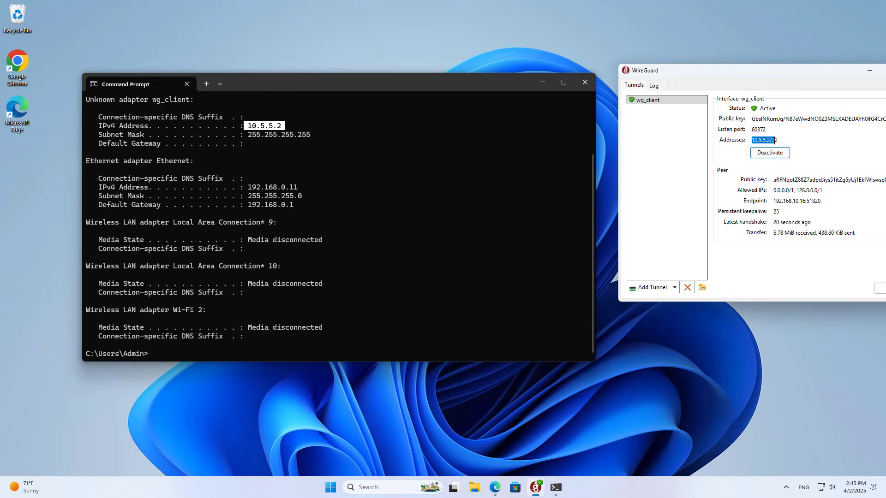
click(404, 283)
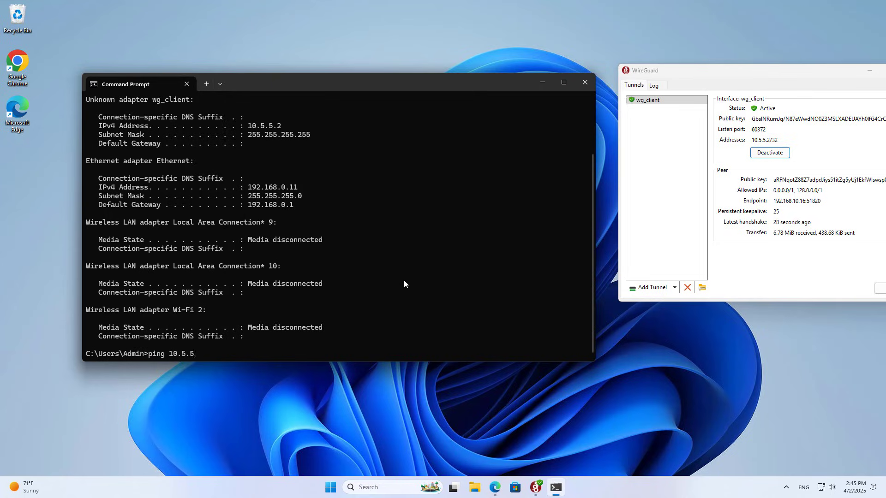
Ping 10.5.5.1 and 192.168.0.1, both replying with 0% loss
key(Return)
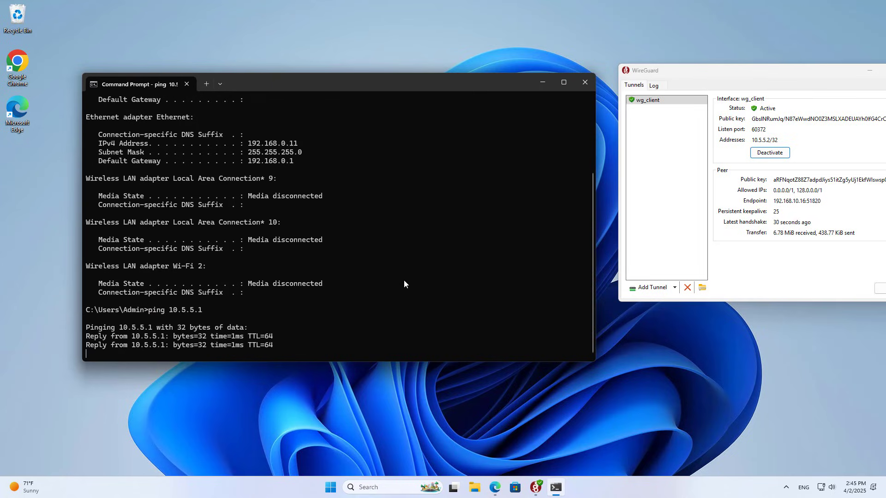
key(ctrl+c)
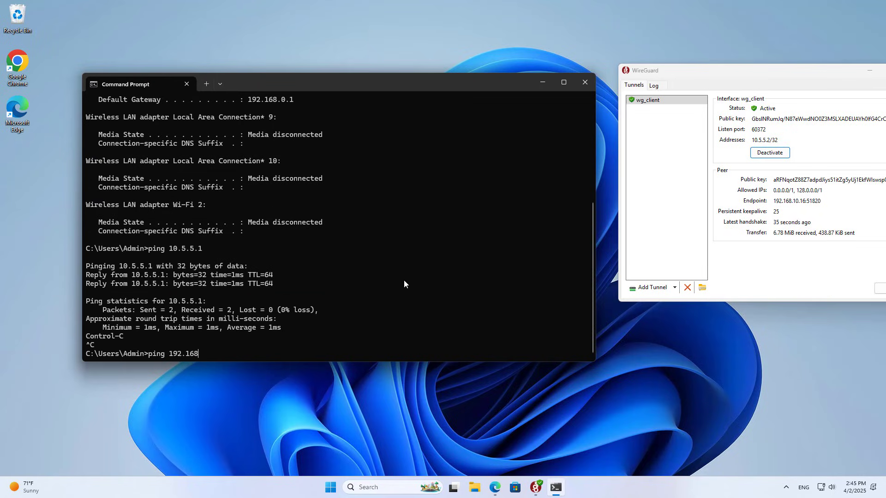
key(Return)
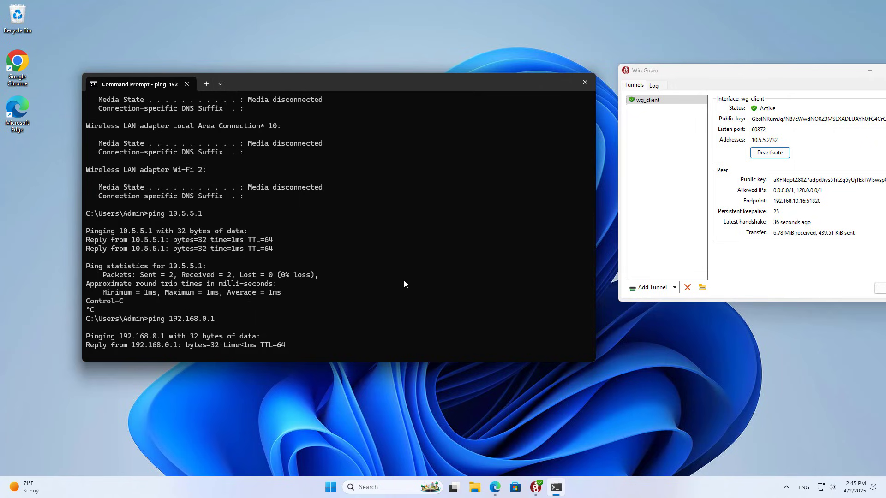
key(ctrl+c)
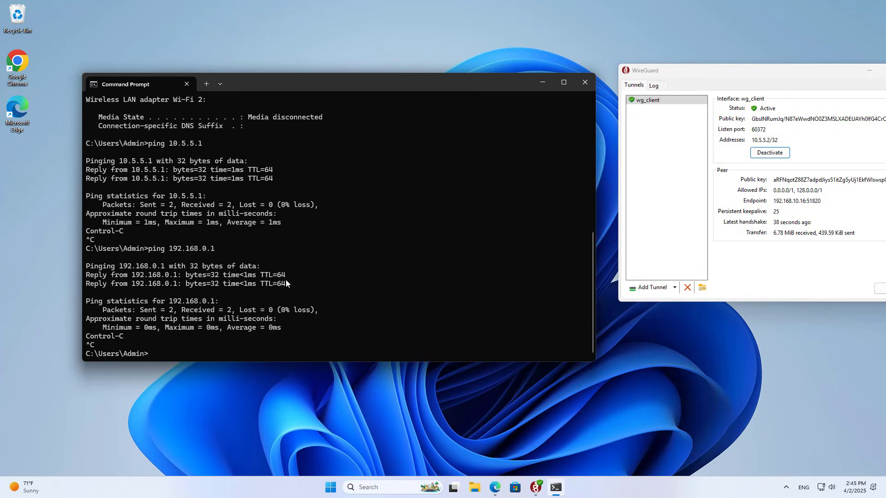
drag(286, 284, 55, 259)
click(497, 488)
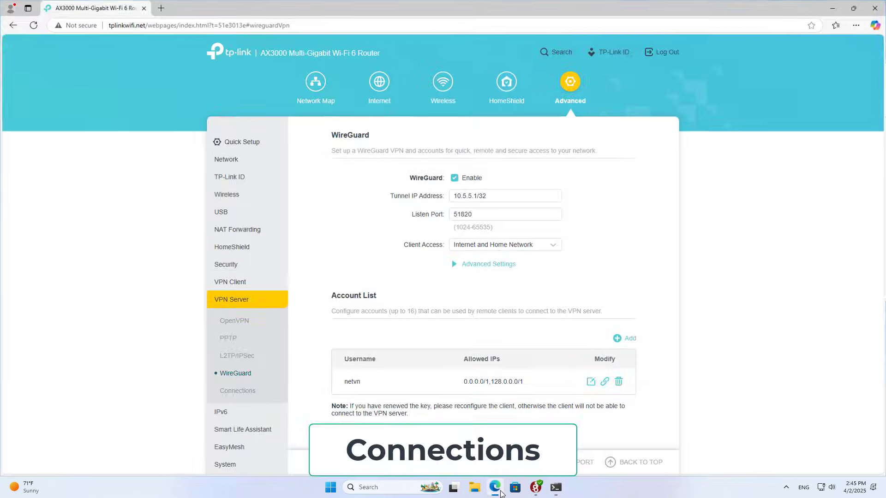
Check VPN Connections lists netvn at 10.5.5.2/32 from 192.168.0.11:60372, then minimize Edge
click(244, 396)
scroll(384, 364, down, 2)
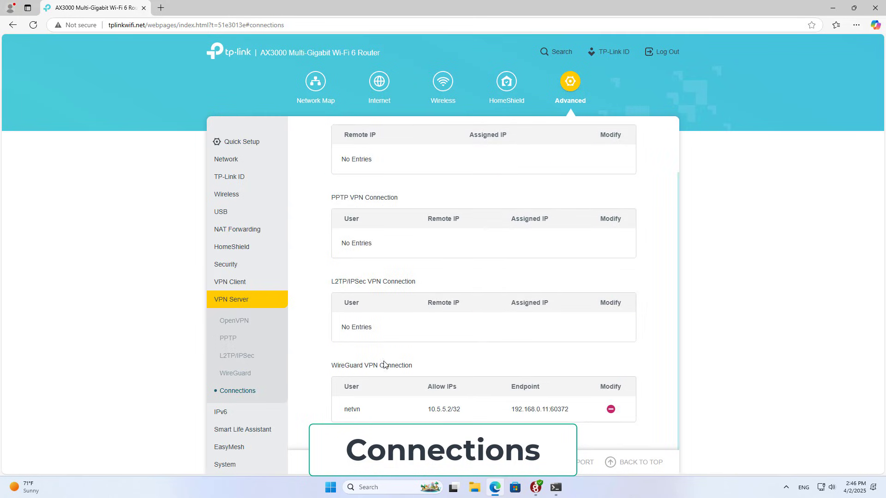
drag(332, 366, 413, 366)
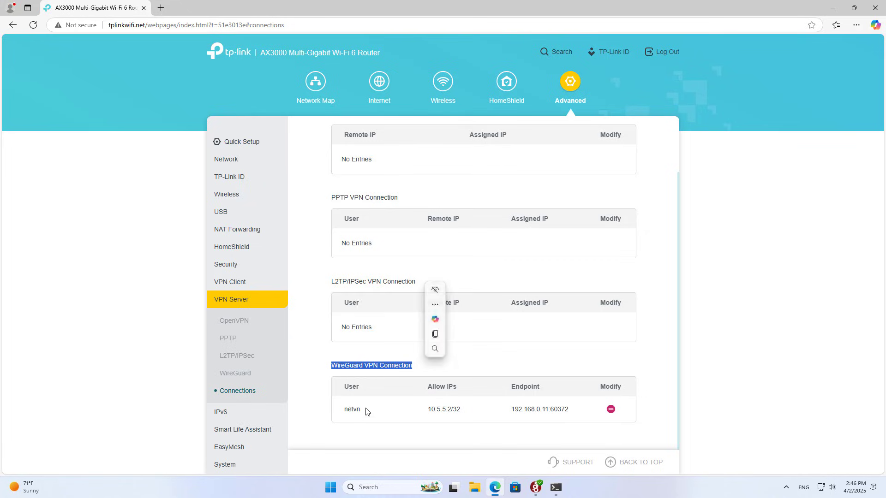
drag(343, 411, 578, 411)
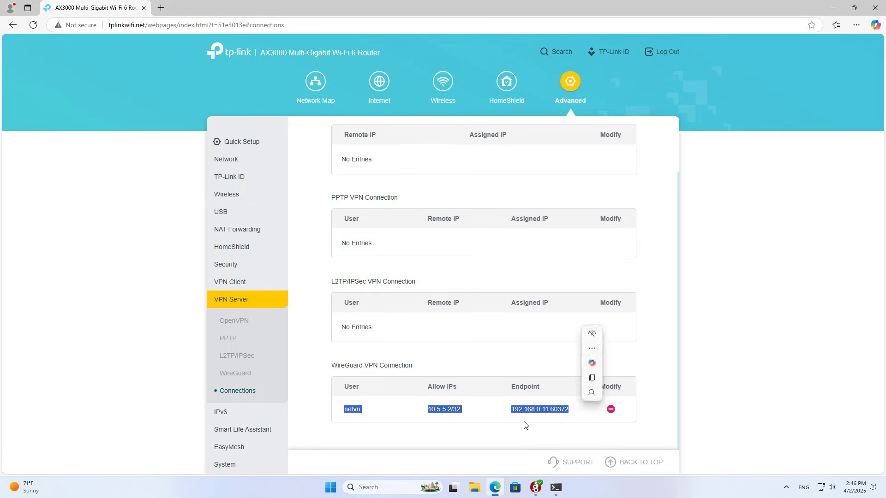
click(522, 420)
drag(512, 410, 553, 410)
click(541, 431)
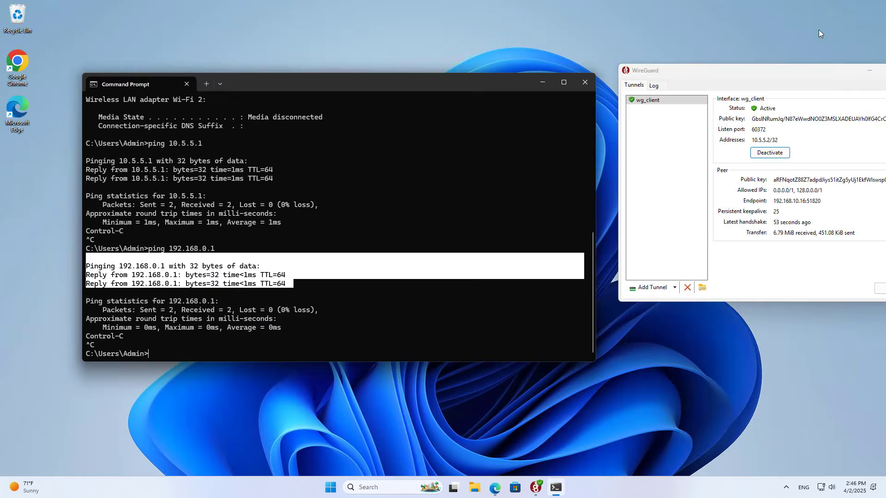
click(833, 7)
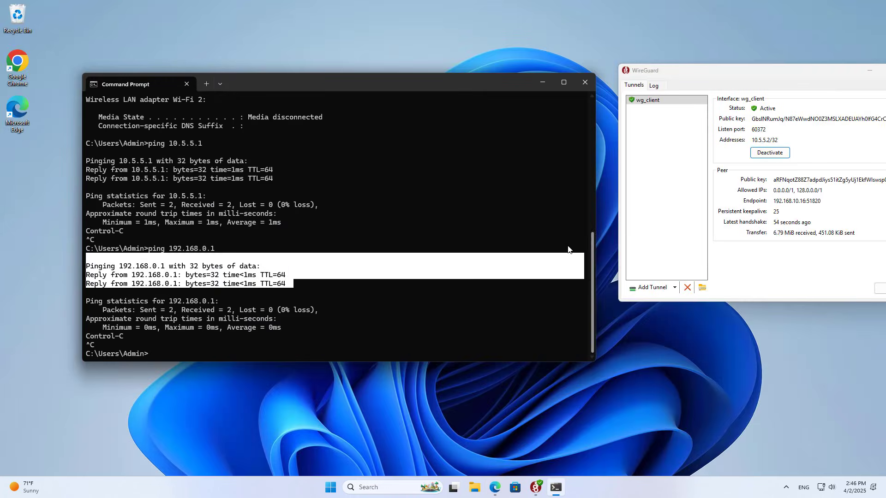
Deactivate the wg_client tunnel in WireGuard, then bring the router's VPN Connections page back in Edge
click(543, 82)
drag(734, 70, 393, 93)
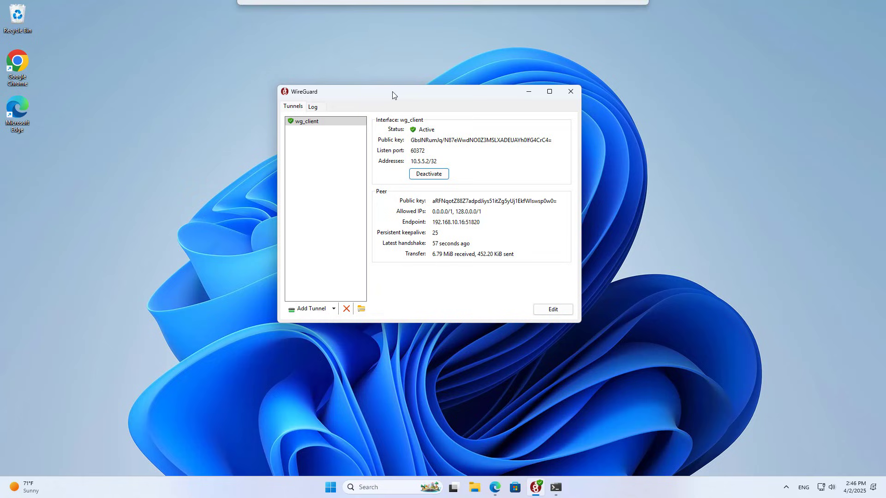
click(424, 176)
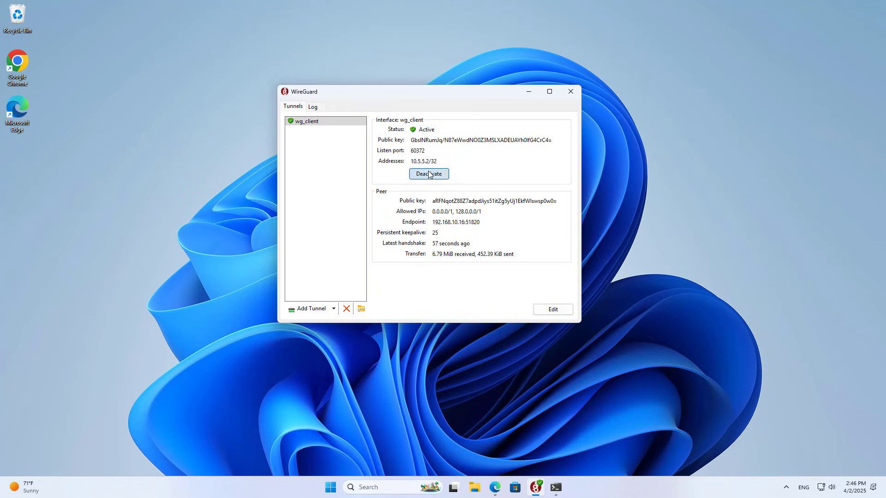
click(534, 93)
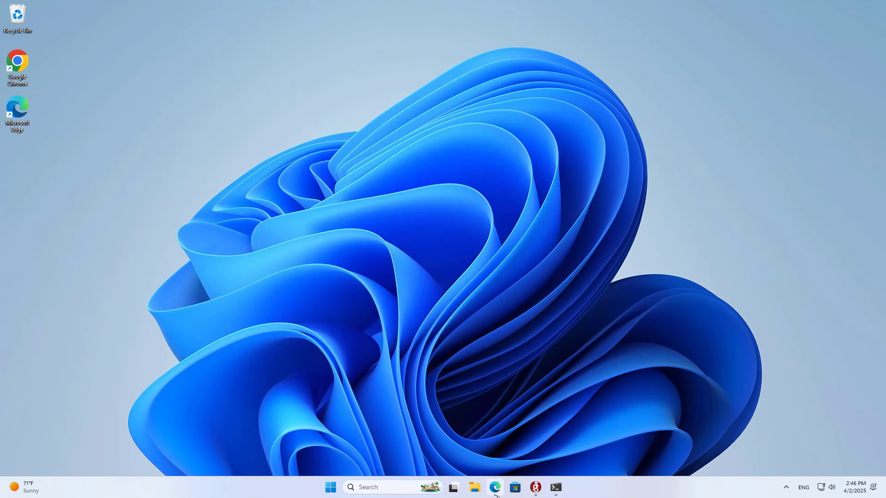
click(496, 492)
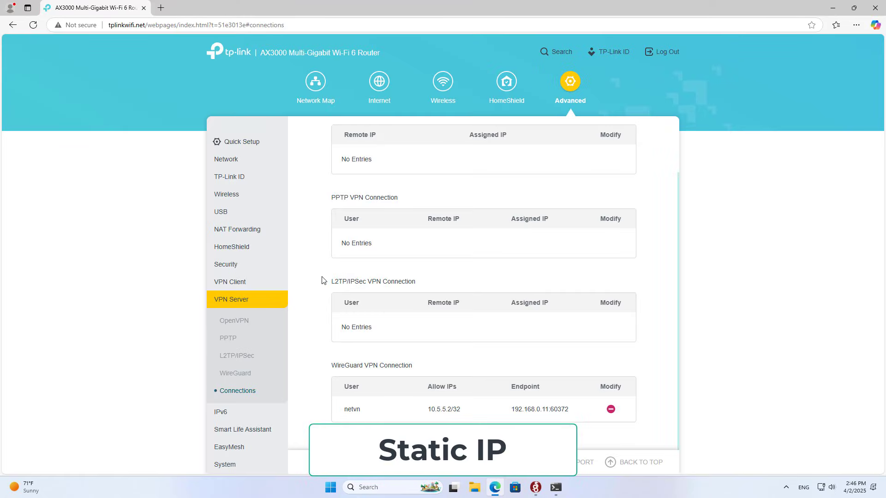
Switch the router's Internet connection to Static IP 192.168.10.16, gateway 192.168.10.1, and save
click(379, 93)
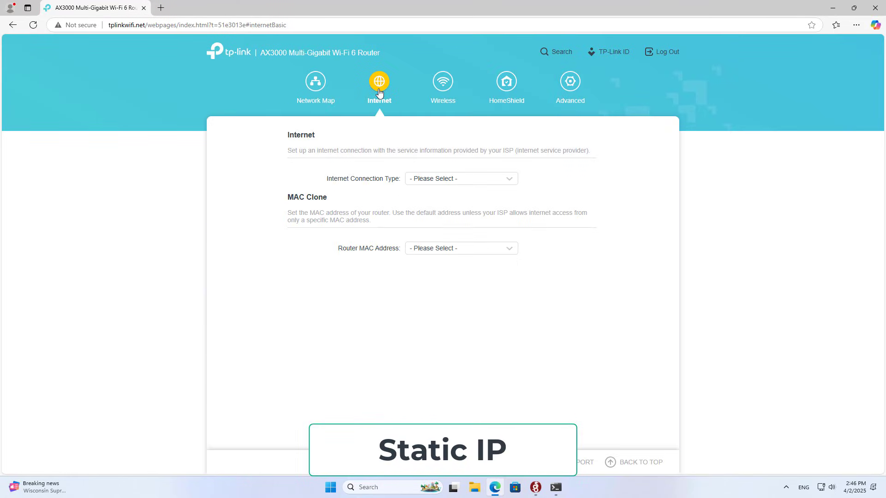
click(436, 181)
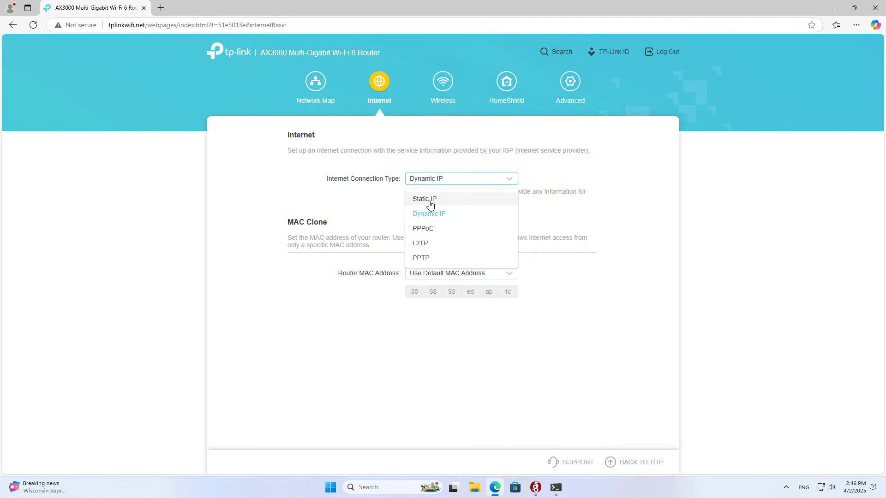
click(427, 200)
drag(457, 209, 391, 211)
drag(455, 228, 403, 251)
click(453, 251)
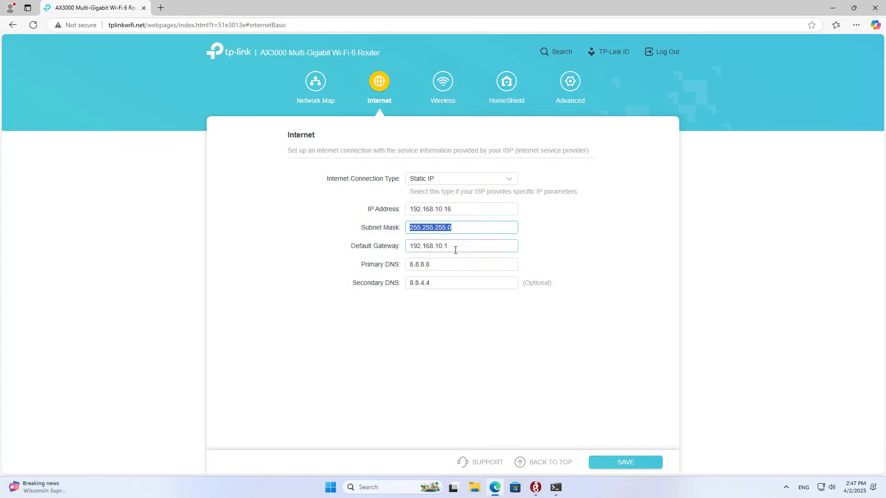
click(625, 462)
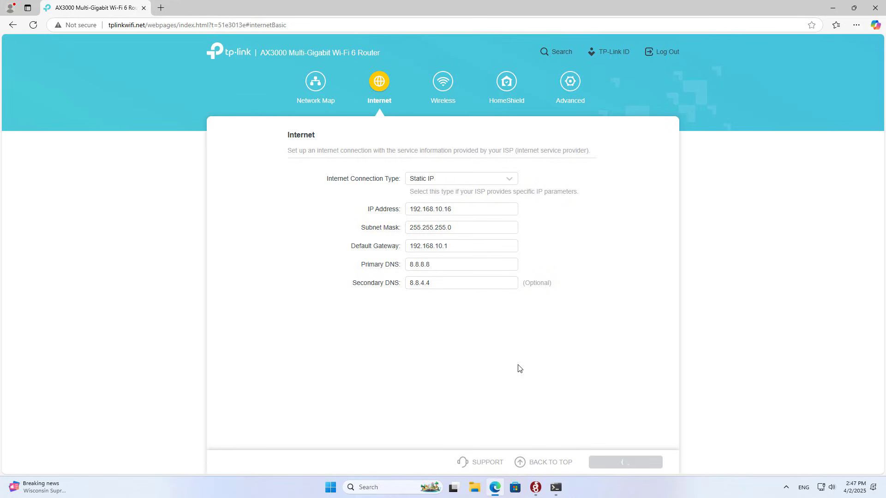
drag(463, 210, 404, 212)
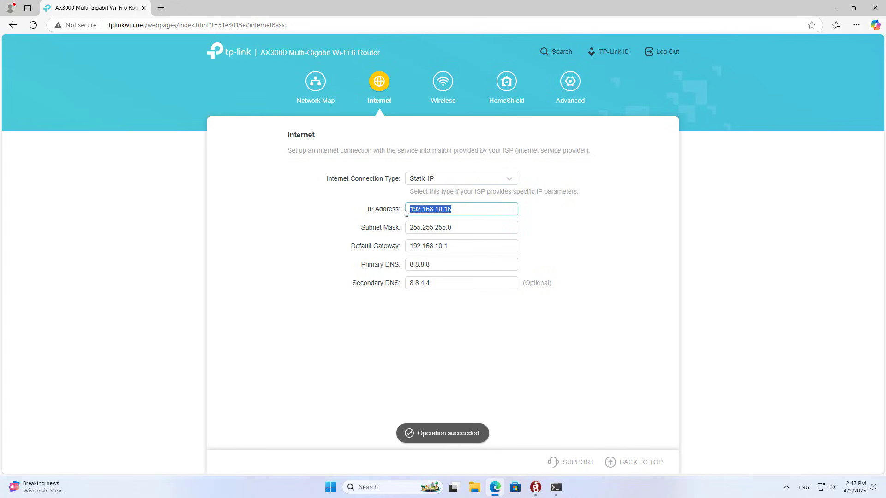
Load the modem's login page at 192.168.10.1 in a new tab
click(161, 8)
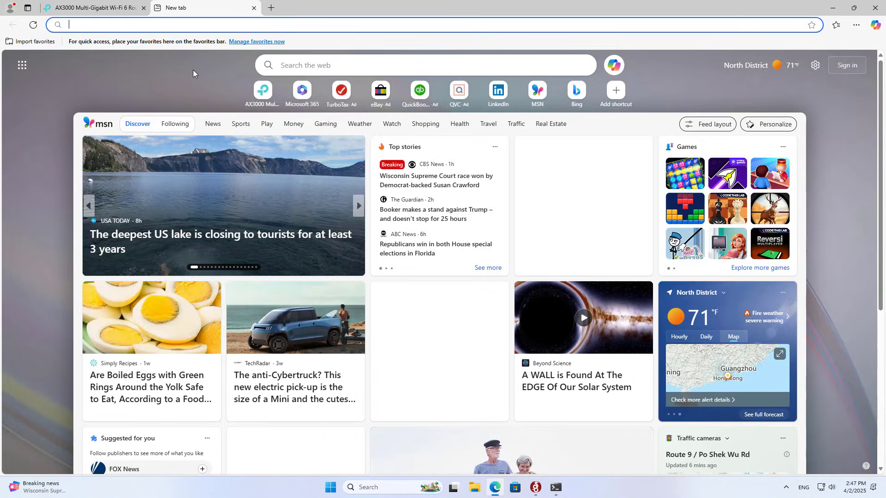
text(192.168.)
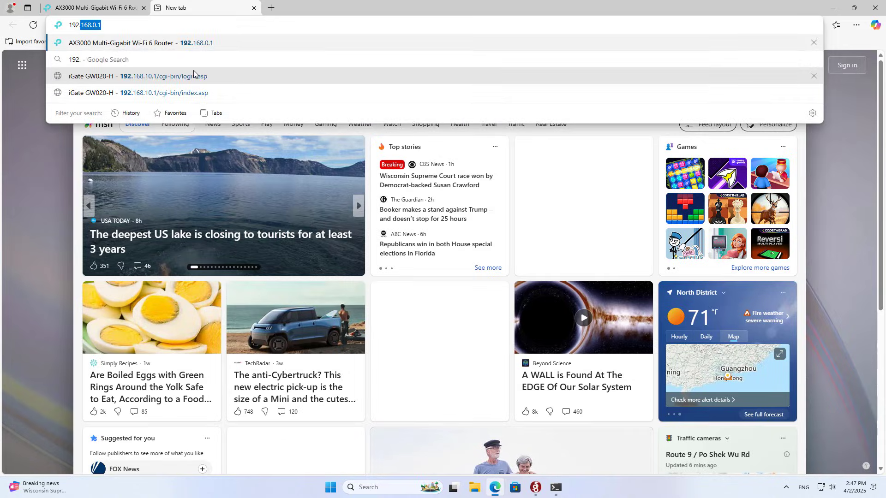
text(10.1)
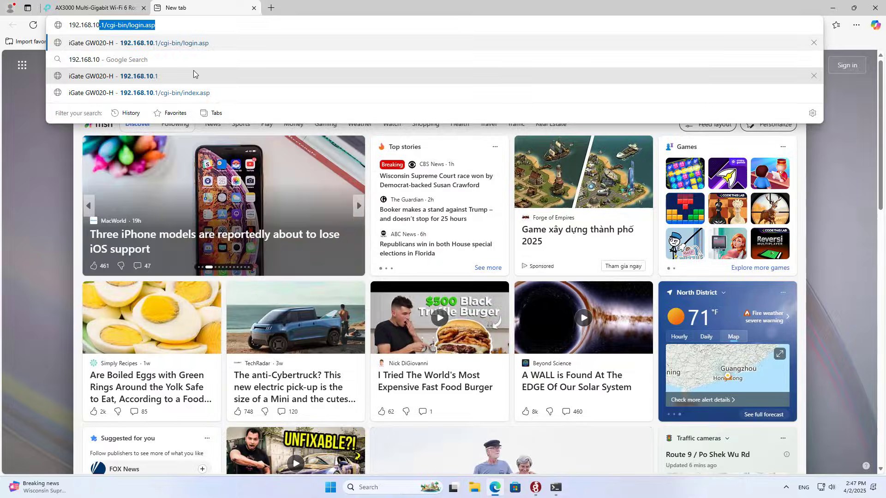
key(Return)
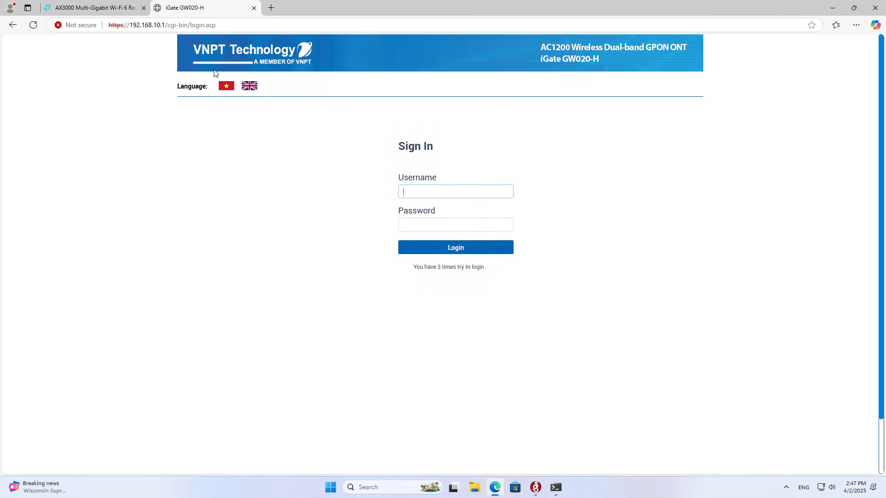
Log into the iGate GW020-H modem as admin with the administrator password
click(459, 194)
text(admin)
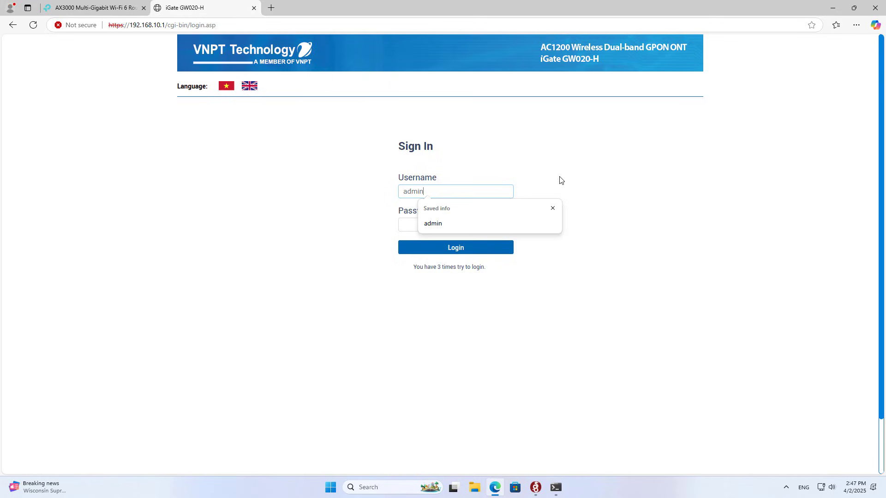
key(Tab)
text(••)
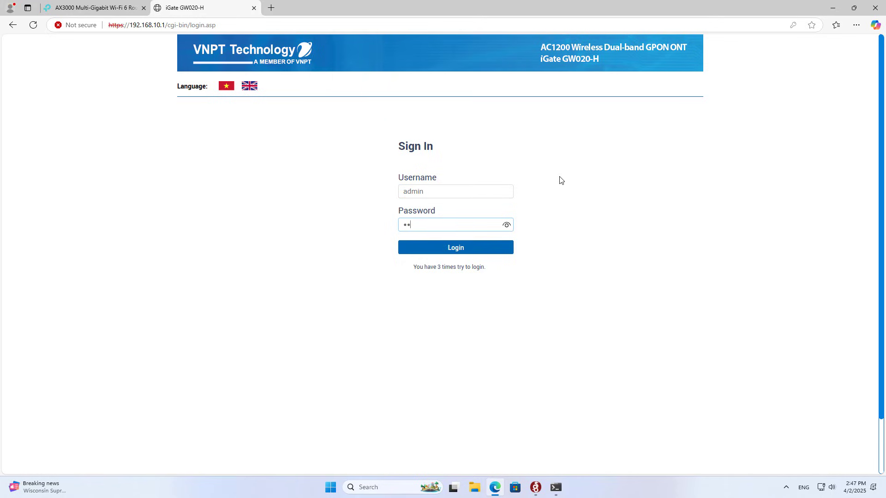
text(••••••••••)
key(Return)
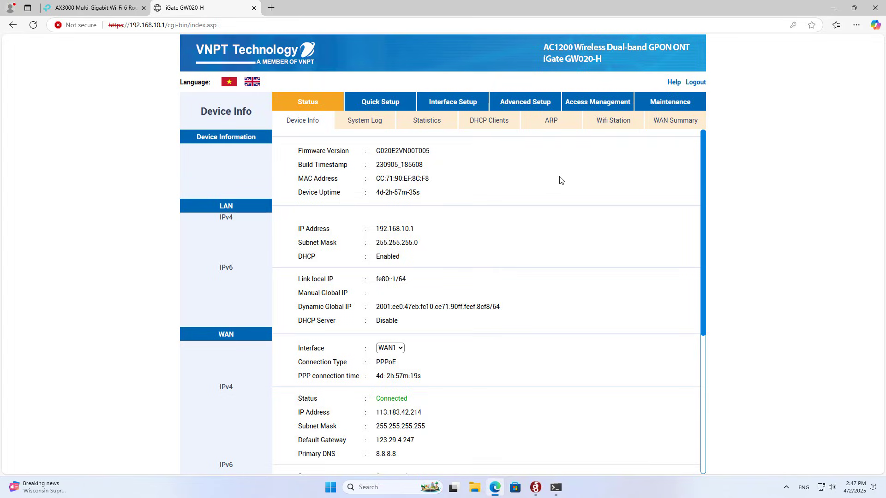
Open the modem's NAT Virtual Server form for rule wg and set protocol to ALL
click(528, 101)
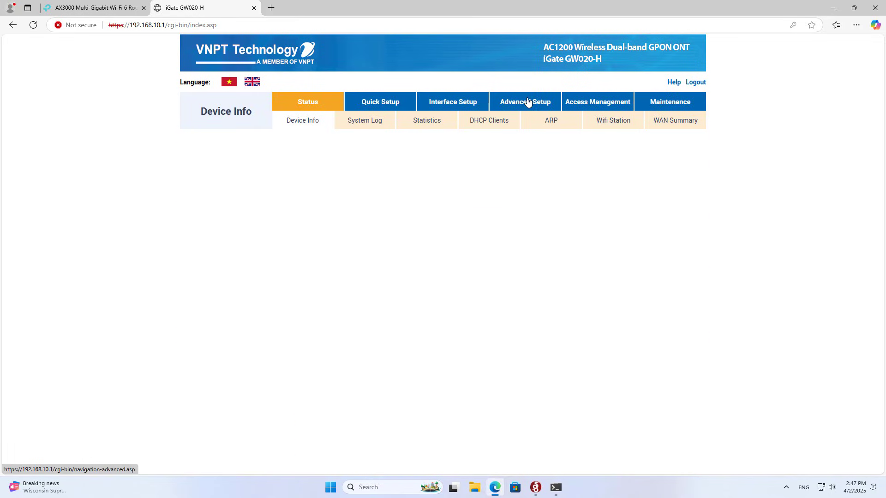
click(408, 122)
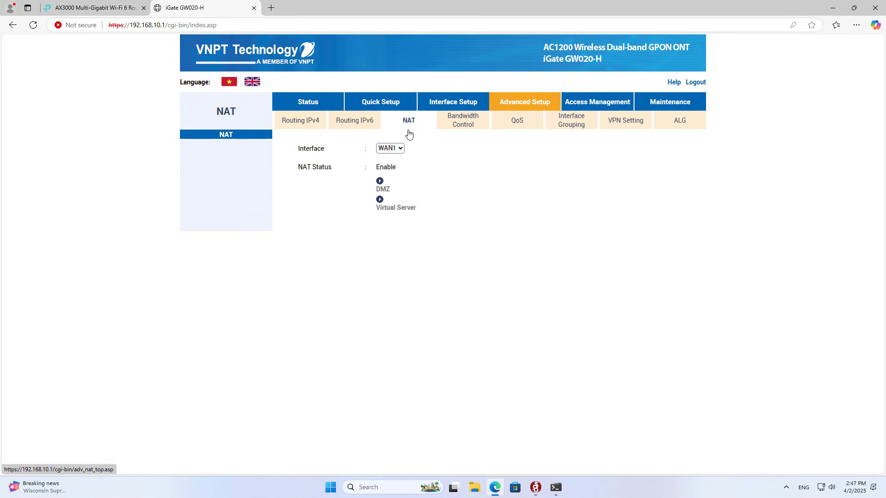
click(395, 208)
click(411, 185)
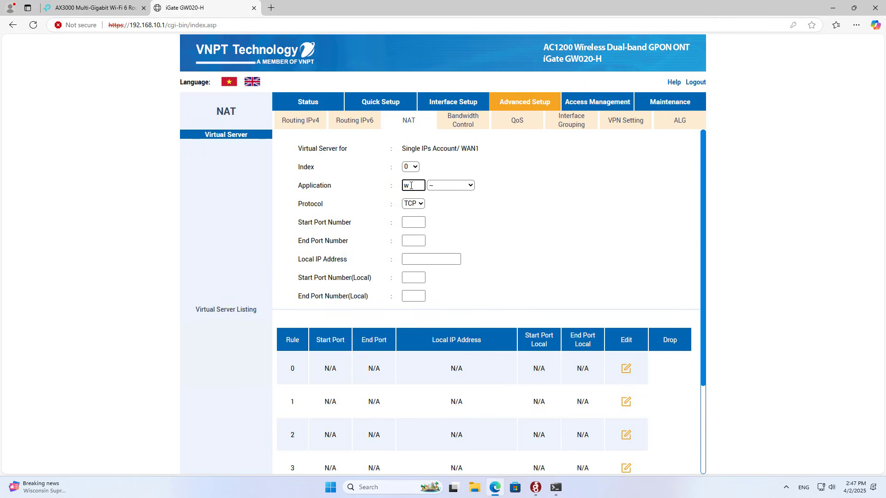
click(420, 205)
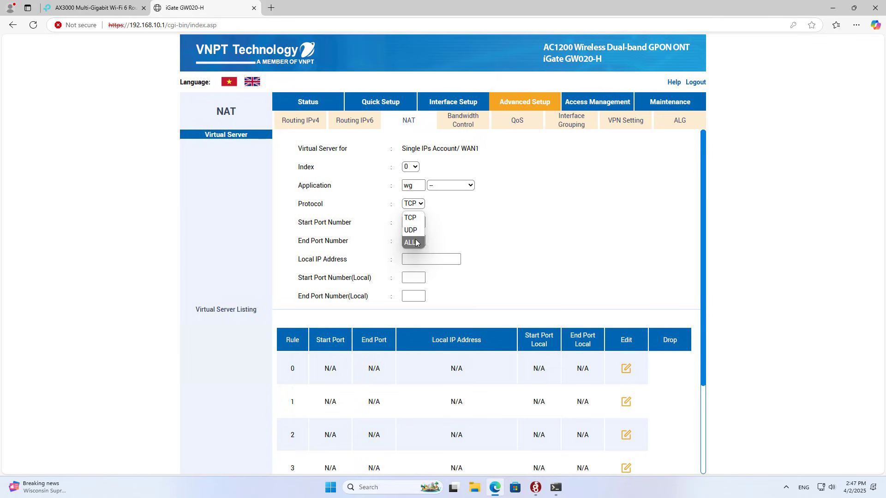
click(415, 243)
click(414, 222)
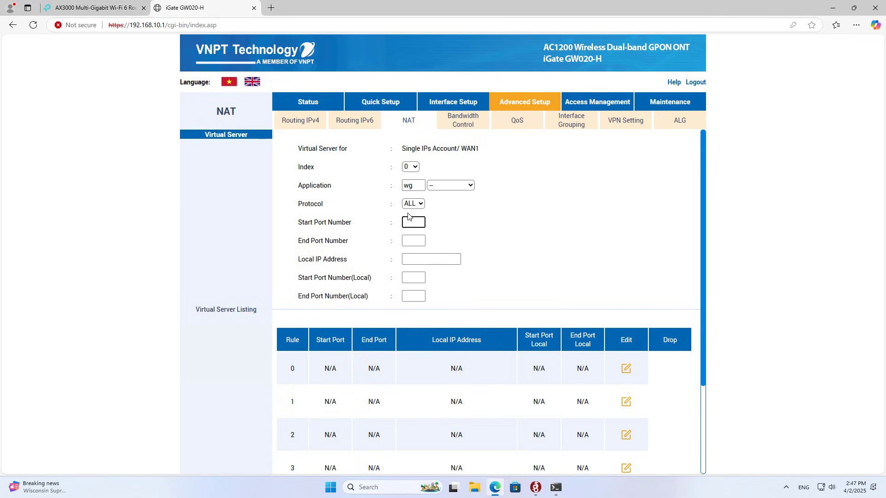
click(430, 259)
Copy the router's address 192.168.10.16 and paste it as the rule's local IP
click(134, 11)
drag(455, 211, 409, 208)
right_click(430, 215)
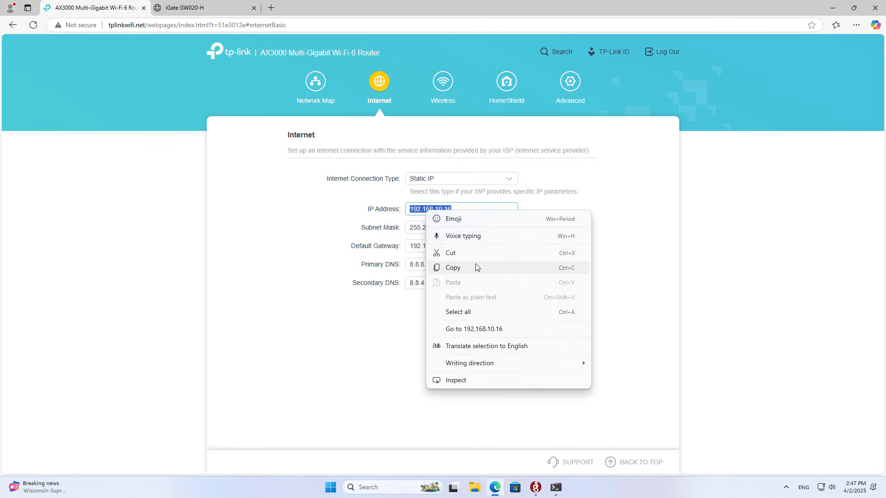
click(475, 267)
click(213, 10)
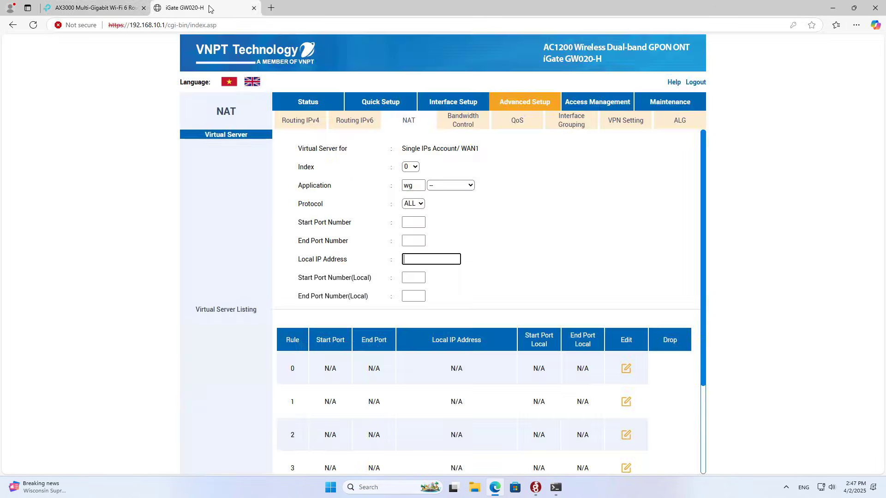
right_click(416, 259)
click(463, 349)
drag(445, 259, 400, 258)
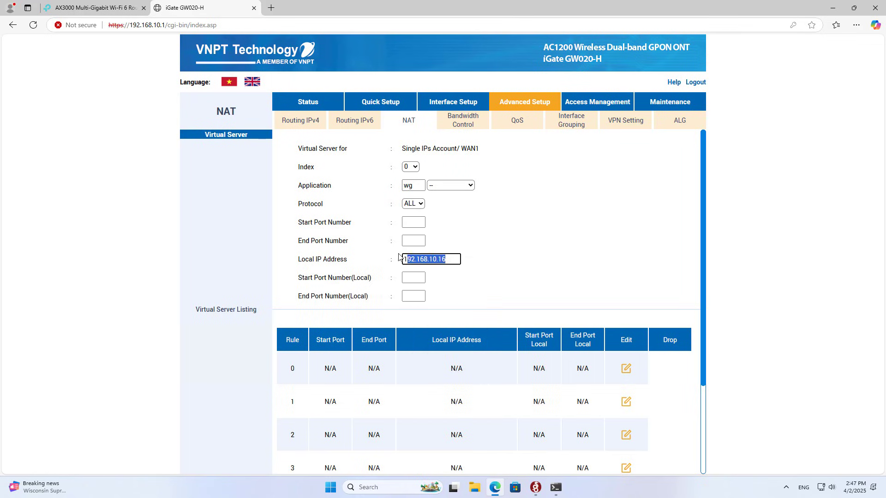
Copy the WireGuard listen port 51820 from the router's VPN Server settings
click(416, 224)
click(128, 7)
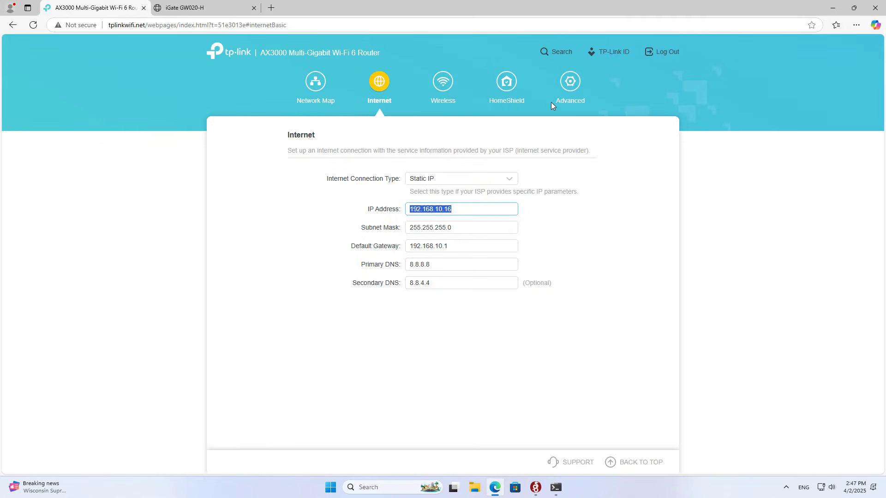
click(566, 87)
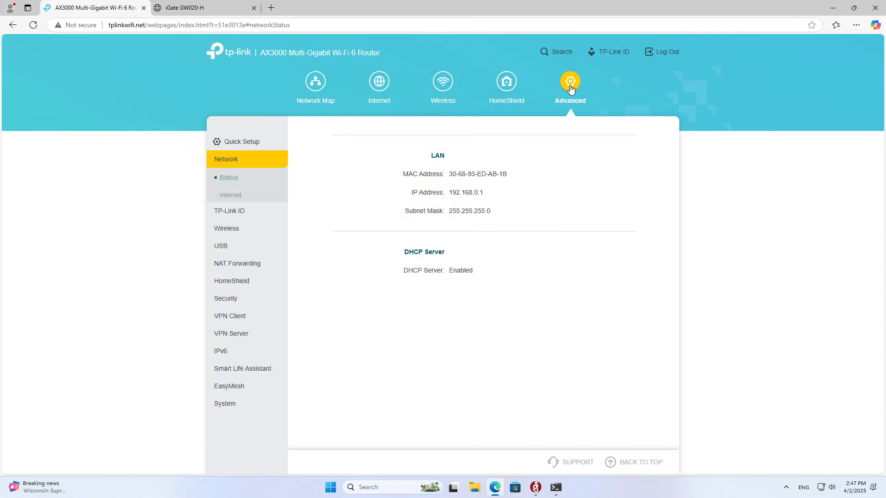
click(248, 165)
click(237, 301)
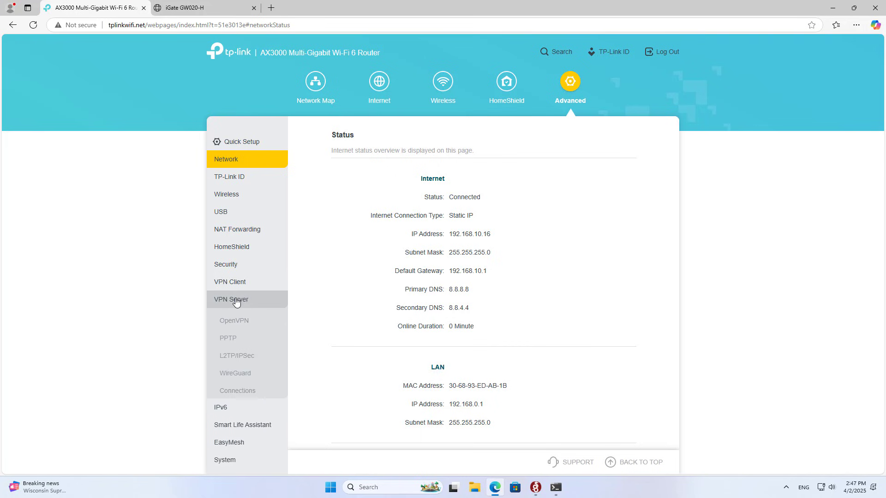
click(240, 371)
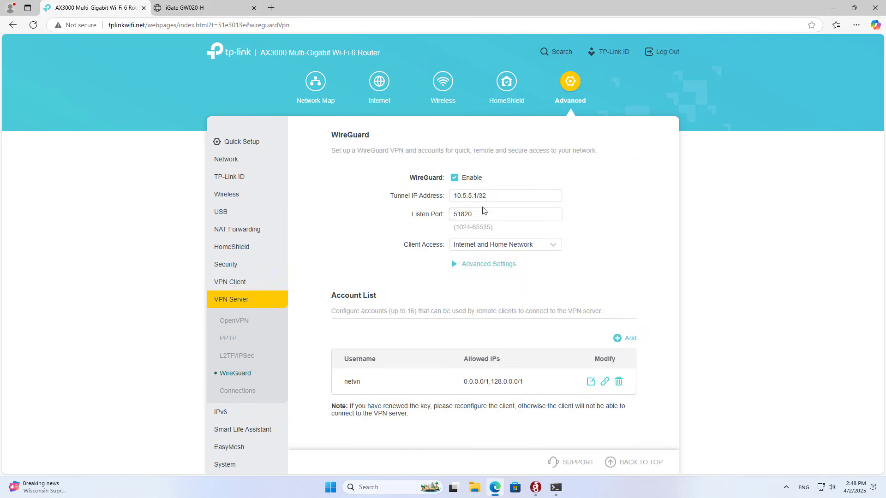
click(465, 215)
double_click(466, 215)
right_click(465, 214)
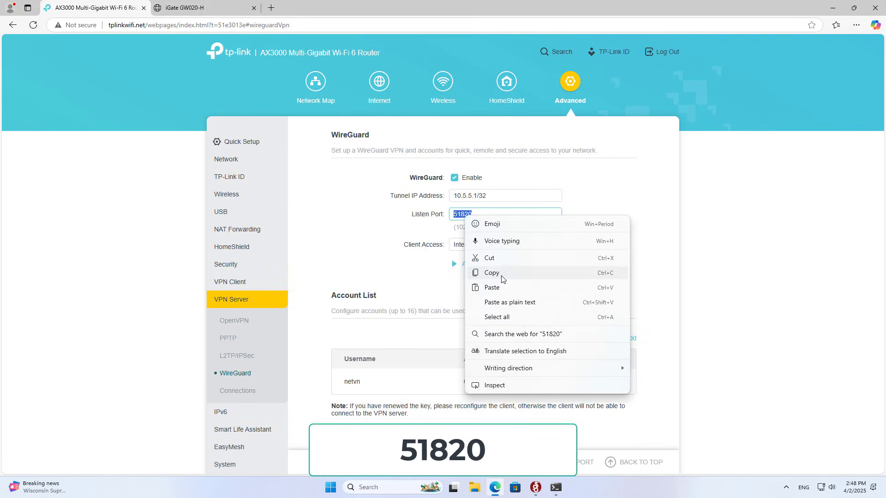
click(504, 276)
Fill start, end, local start and local end ports with 51820
click(214, 7)
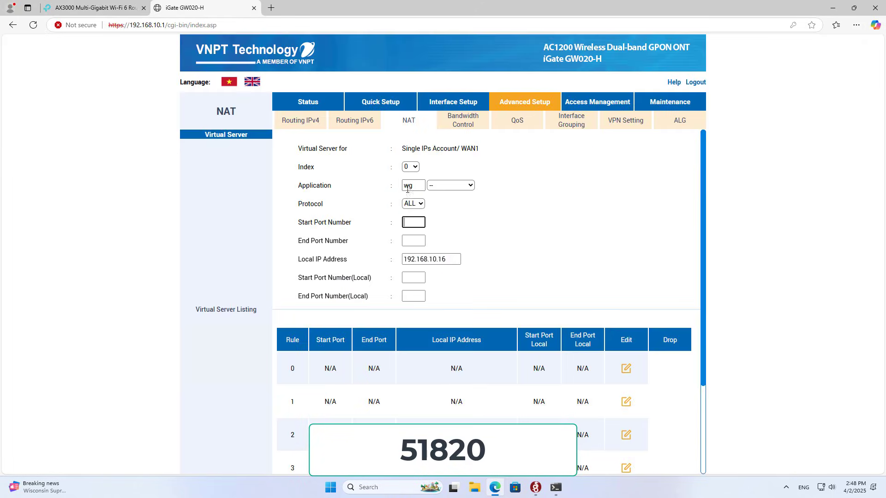
right_click(412, 221)
click(436, 309)
click(420, 238)
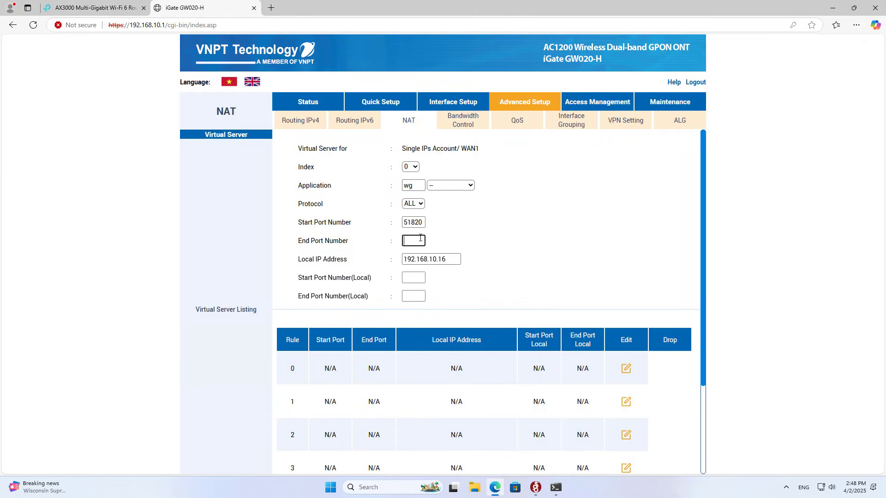
right_click(420, 238)
click(443, 324)
click(418, 276)
right_click(419, 276)
click(442, 364)
click(418, 295)
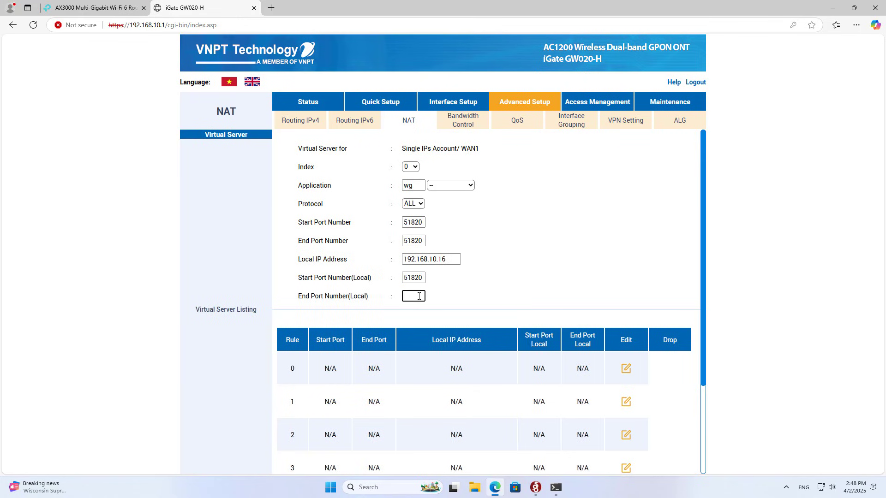
right_click(419, 296)
click(457, 386)
Verify the port and local IP, then apply so rule 0 forwards 51820 to 192.168.10.16
click(415, 223)
double_click(416, 223)
double_click(442, 260)
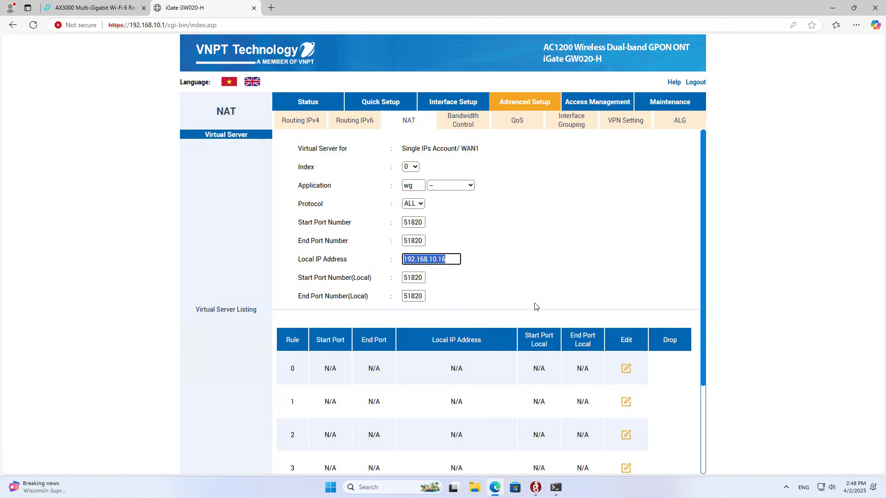
scroll(535, 302, down, 3)
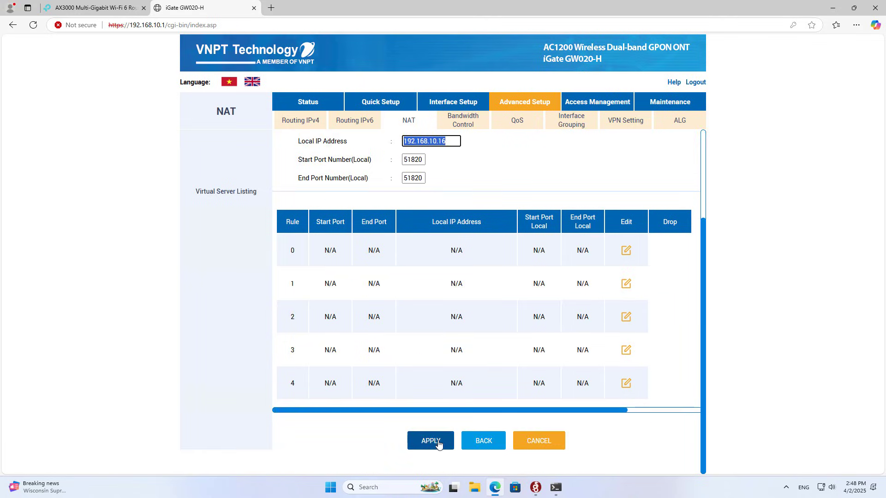
click(430, 440)
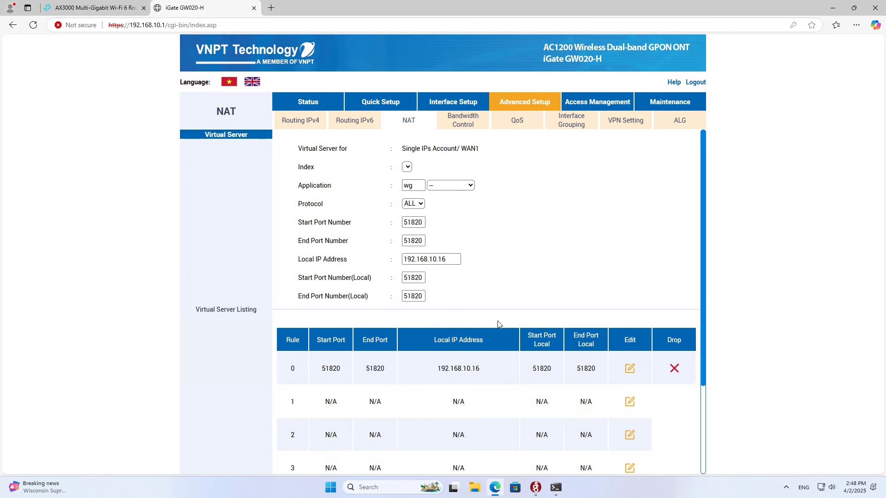
scroll(322, 292, down, 2)
drag(322, 276, 588, 280)
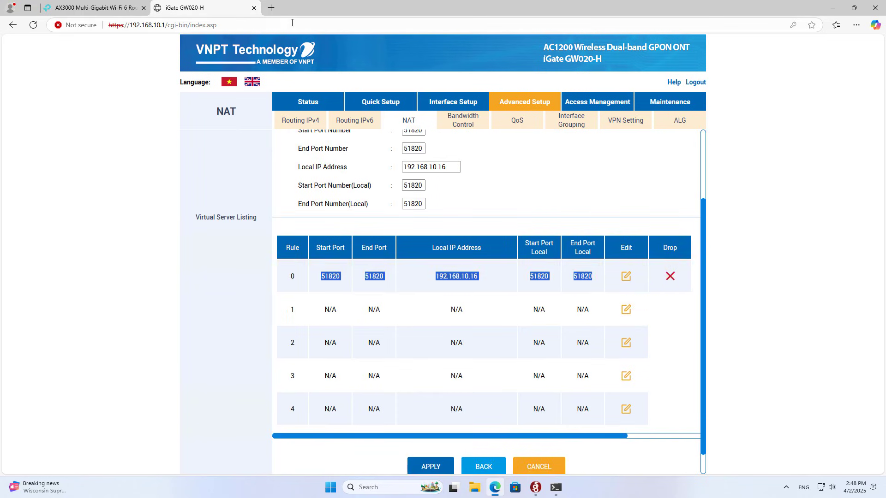
Load ping.eu in a new tab and select the public IP 113.183.42.214
click(275, 10)
text(p)
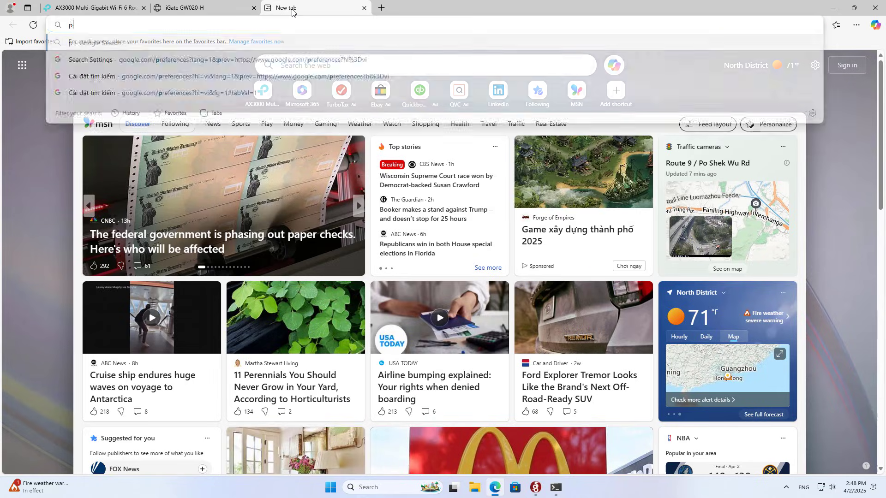
text(ing.eu)
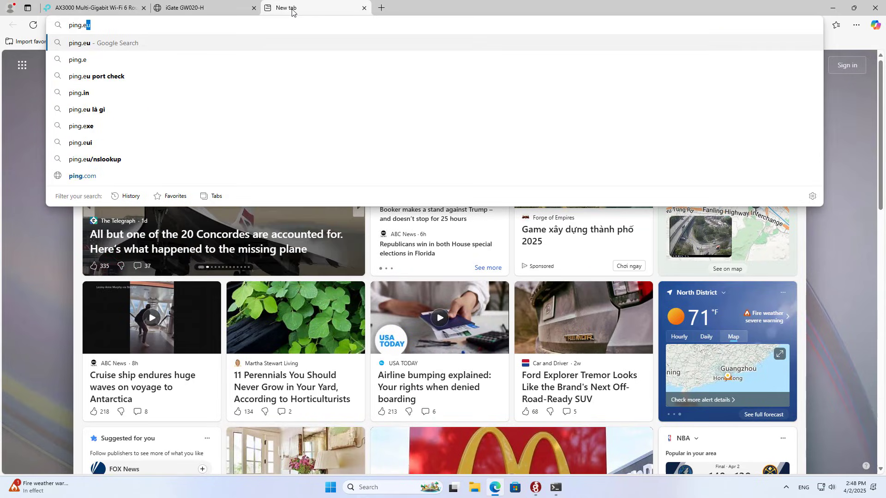
key(Return)
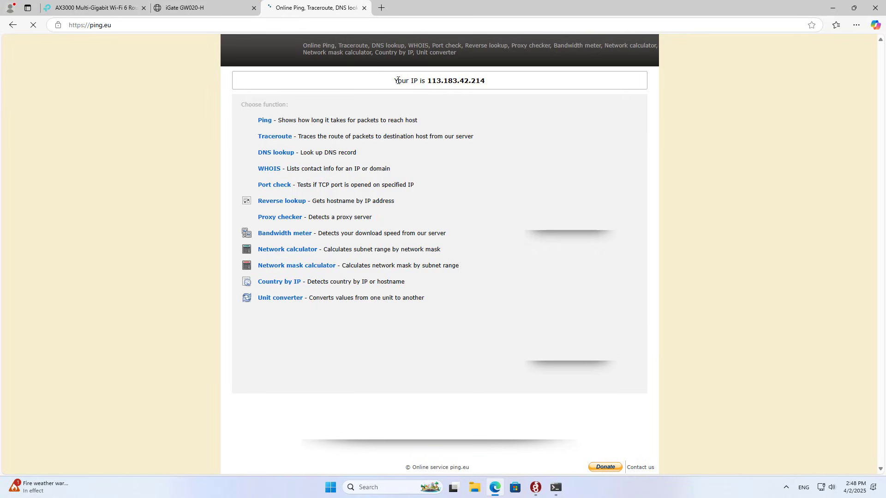
drag(393, 81, 515, 88)
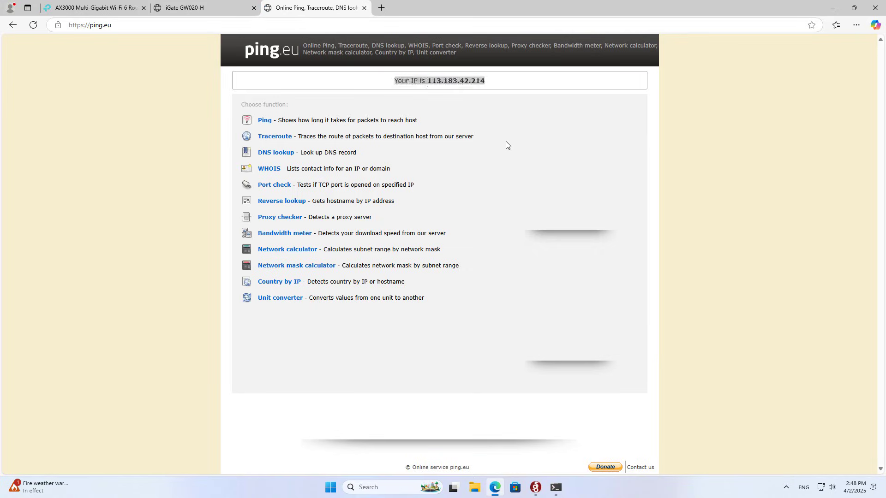
click(432, 81)
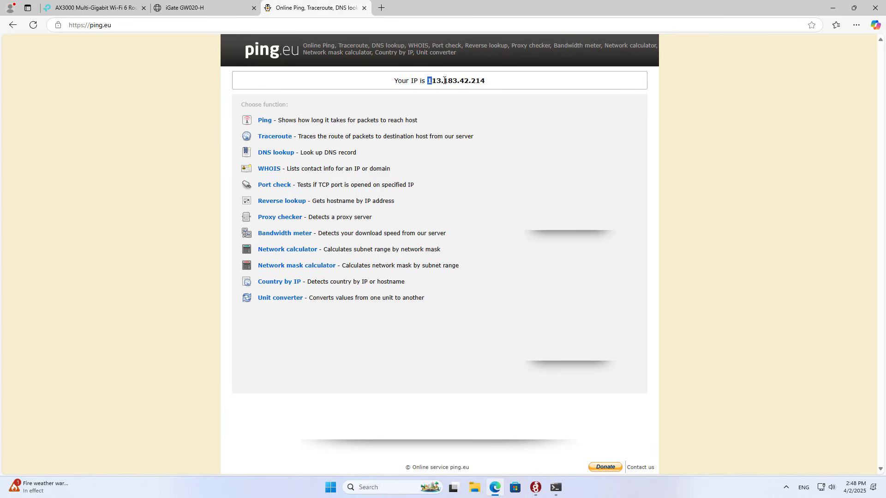
drag(444, 80, 486, 83)
key(super+c)
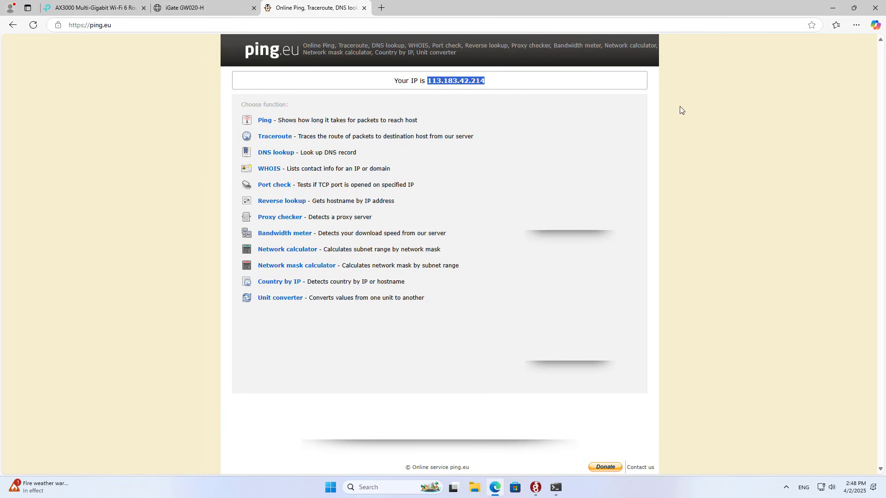
click(832, 8)
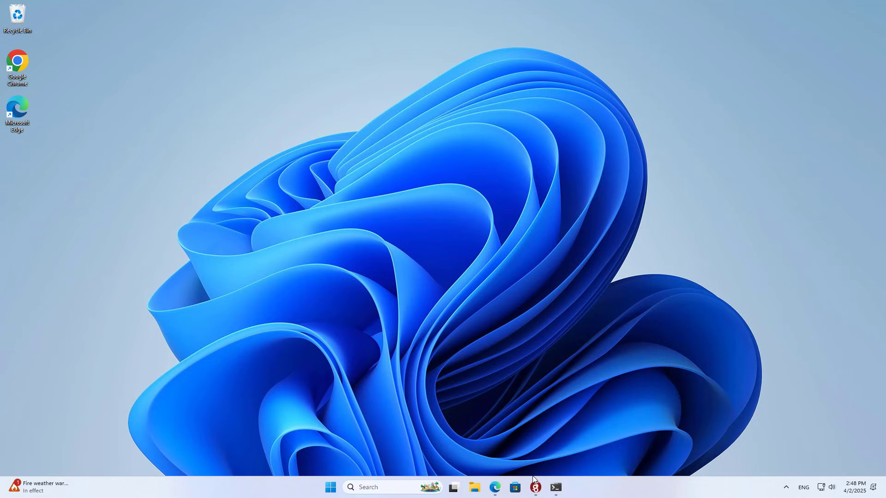
click(535, 486)
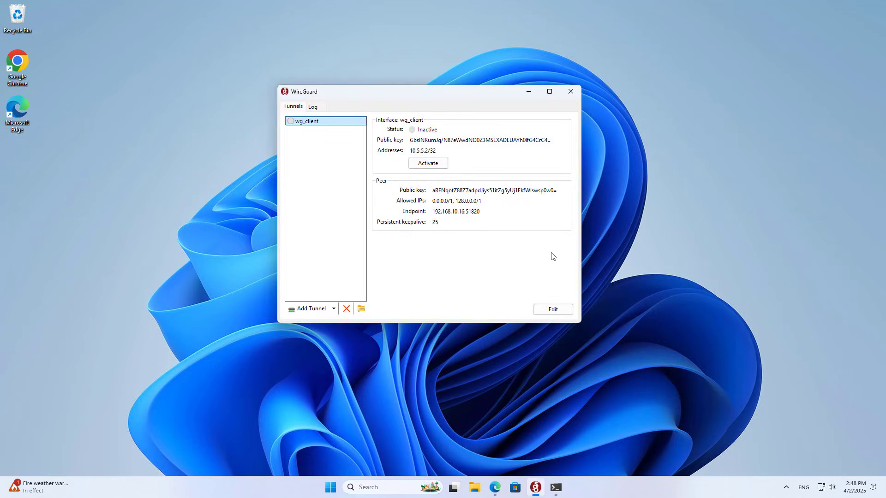
click(553, 310)
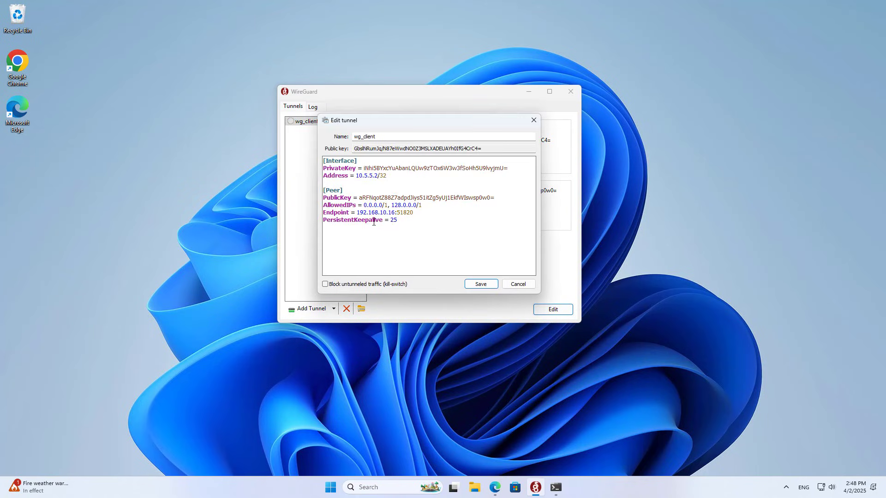
drag(396, 213, 359, 214)
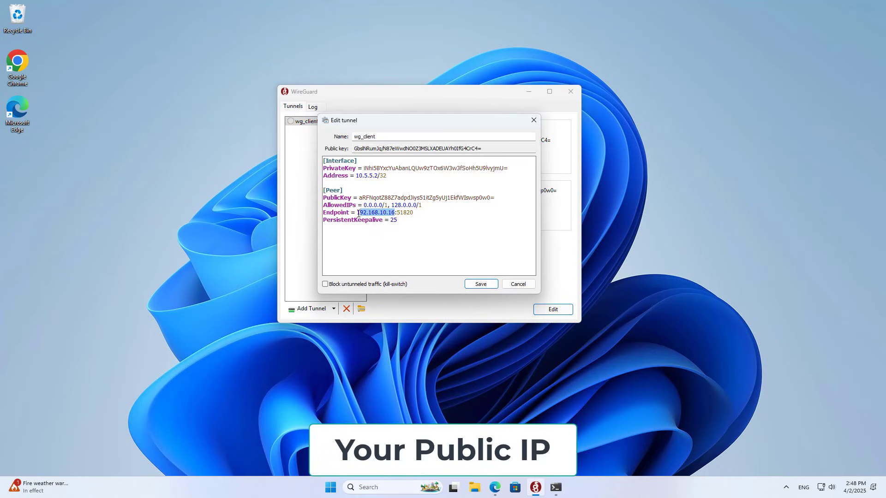
key(BackSpace)
key(BackSpace)
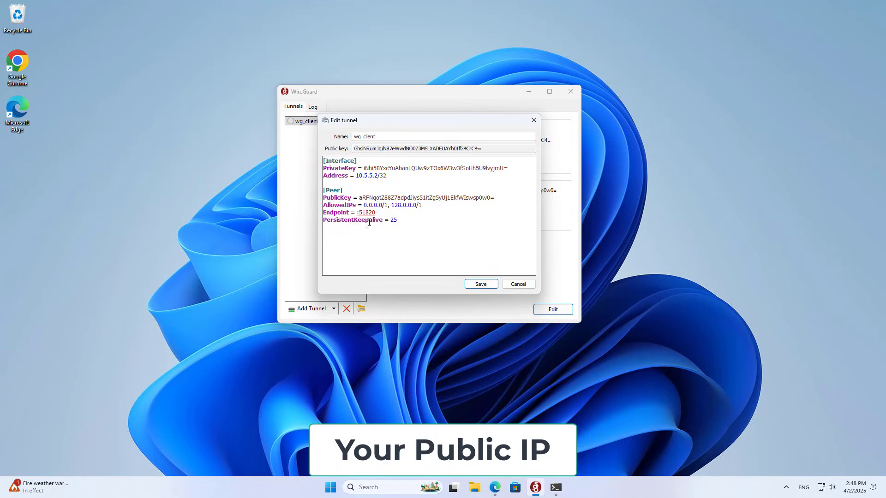
right_click(356, 212)
click(392, 252)
key(BackSpace)
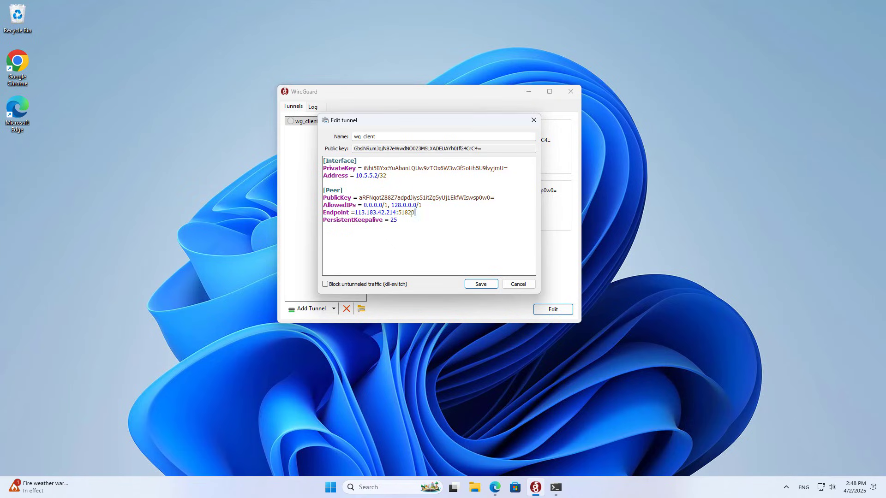
drag(411, 214, 363, 211)
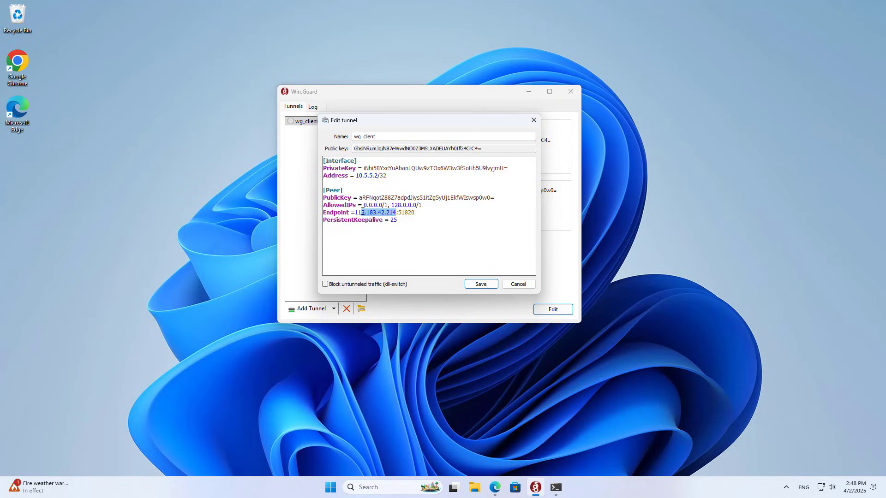
click(488, 284)
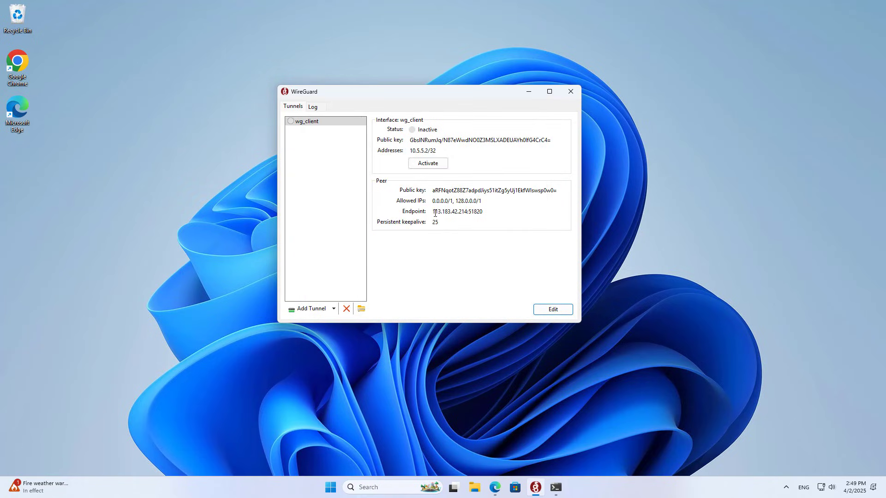
Activate wg_client and confirm traffic in the transfer counters, then return to ping.eu
drag(433, 212, 500, 210)
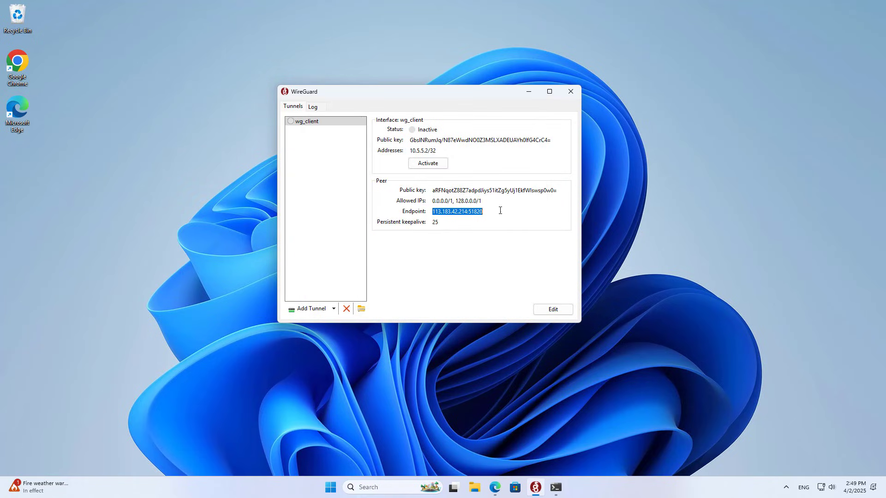
click(430, 164)
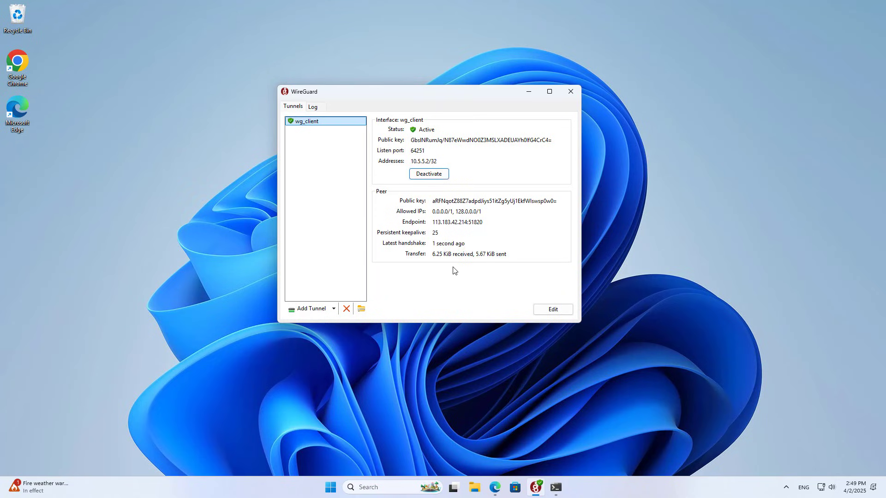
drag(432, 256, 523, 255)
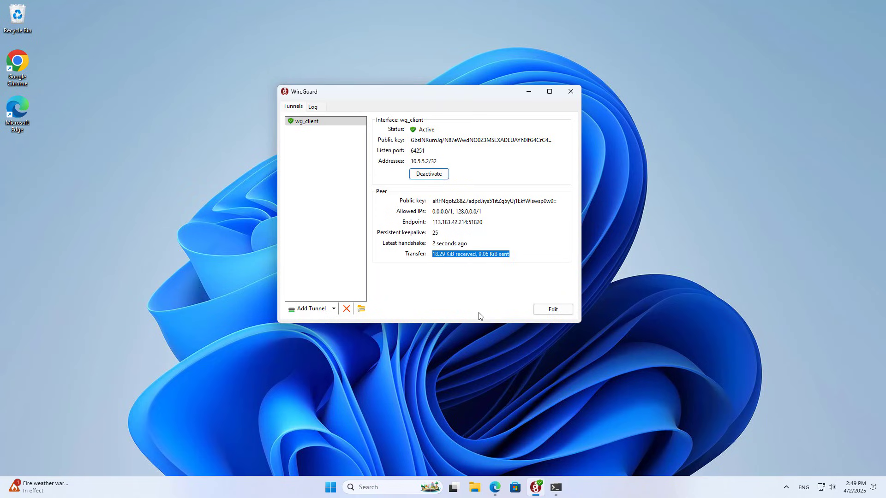
click(495, 488)
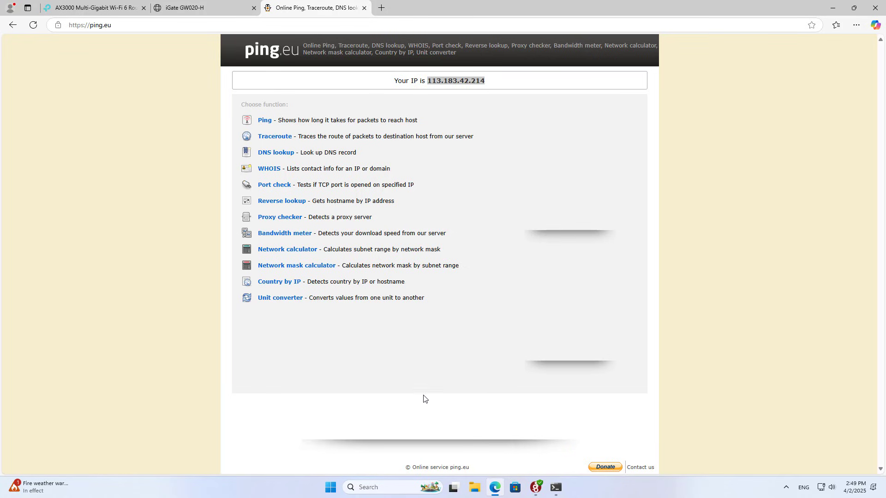
Close the ping.eu and modem tabs and review netvn connecting from 192.168.10.1:64251
click(363, 8)
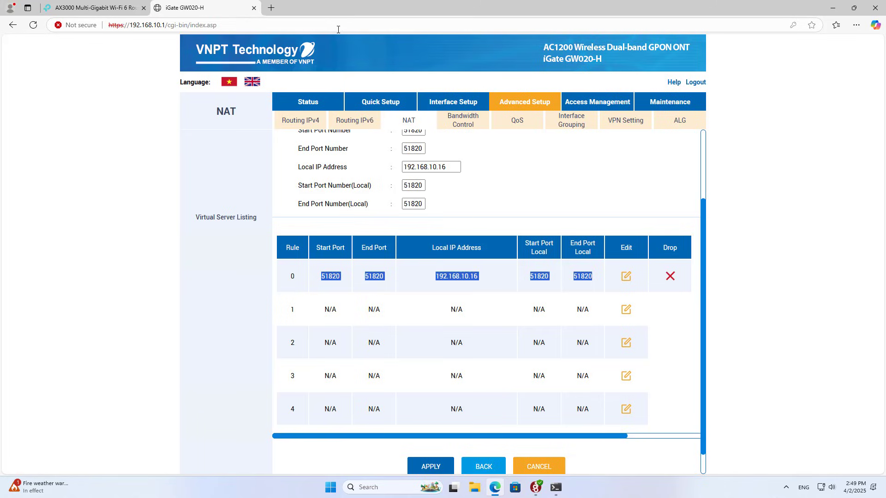
click(254, 8)
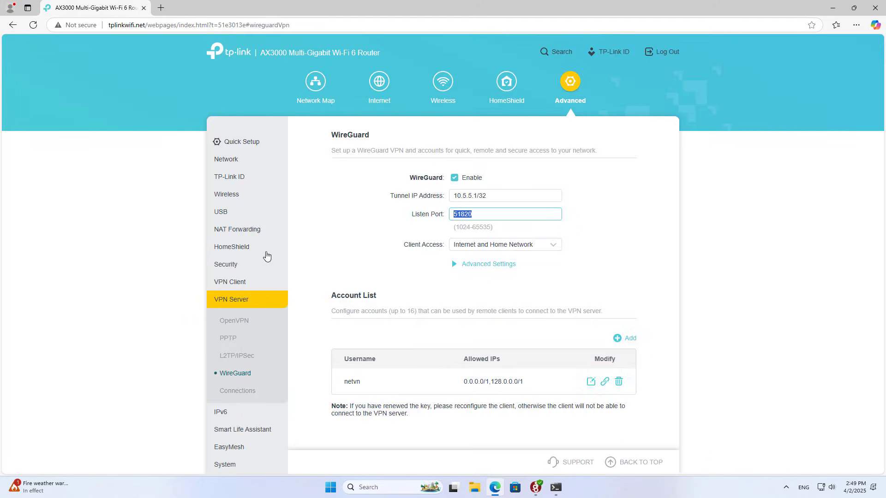
click(243, 391)
scroll(423, 310, down, 2)
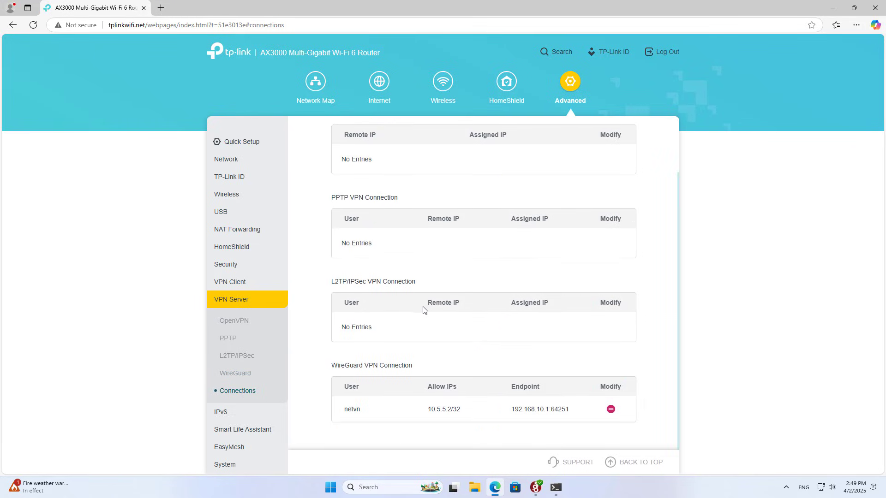
drag(513, 410, 552, 410)
click(559, 430)
Deactivate the wg_client tunnel in WireGuard and minimize it
click(535, 488)
click(437, 178)
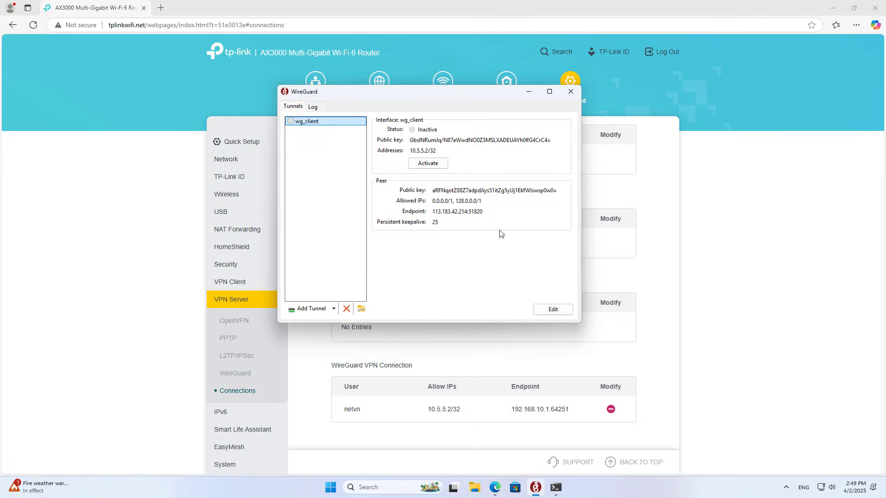
click(529, 92)
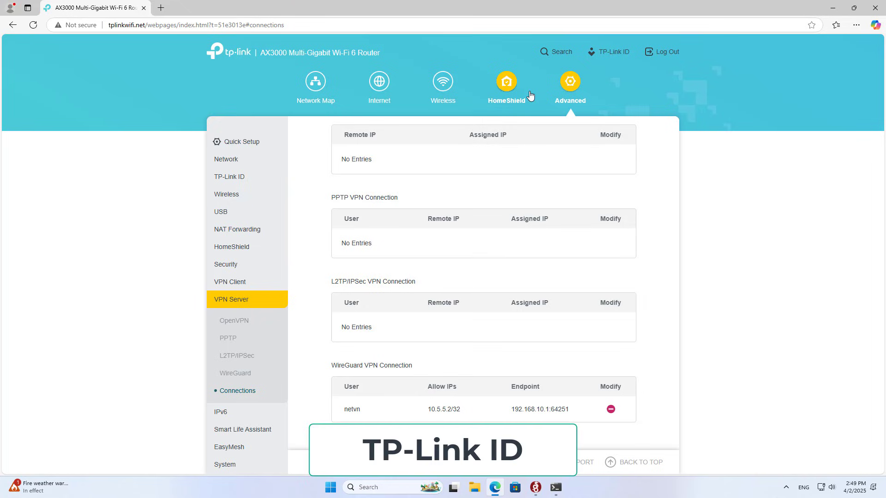
Log into the TP-Link ID page with the account email and password
click(234, 180)
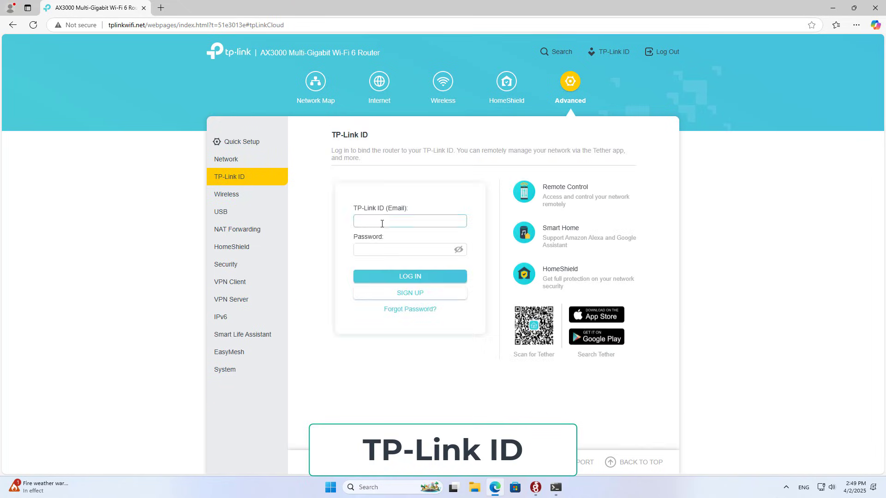
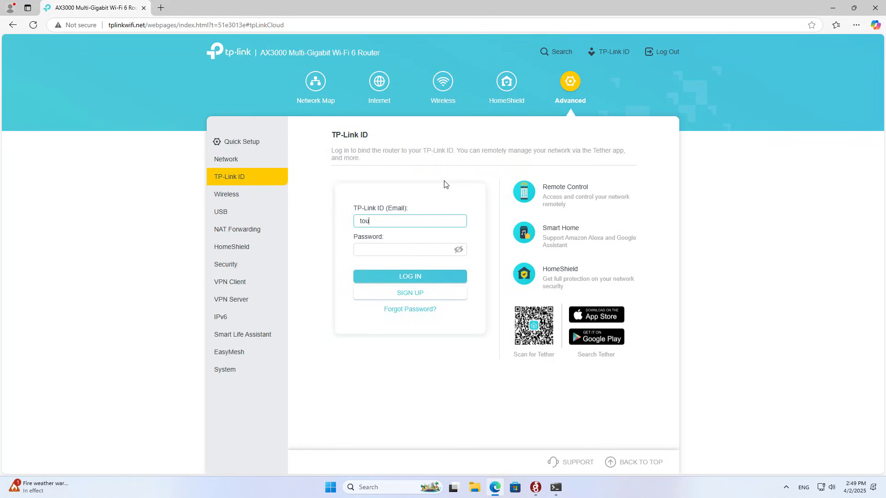
key(Tab)
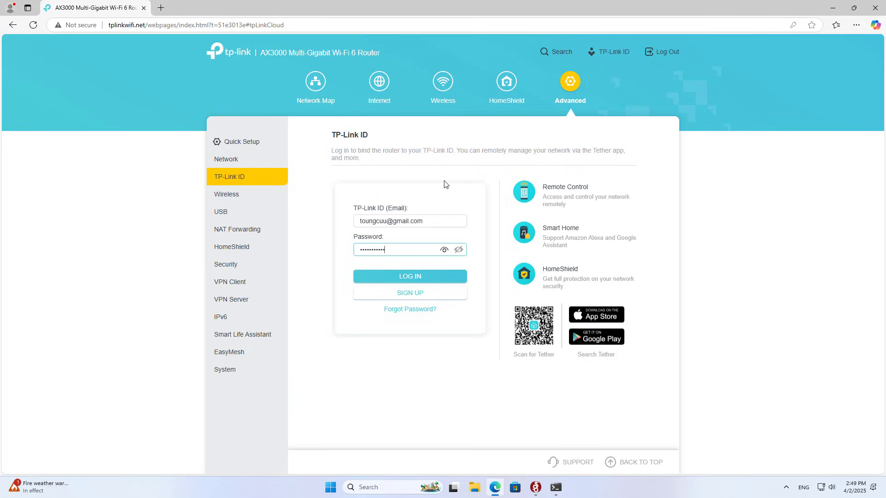
text(1)
key(Return)
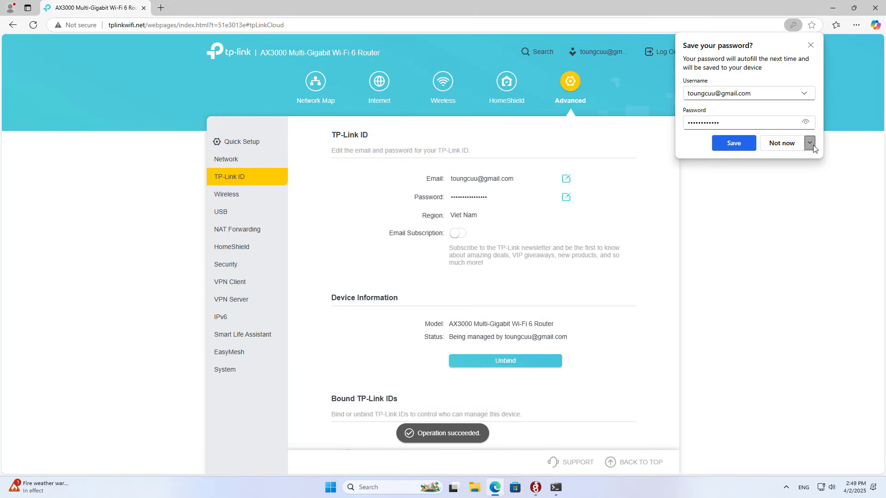
Decline Edge's password-save offer and check the signed-in account's email
click(813, 148)
click(796, 175)
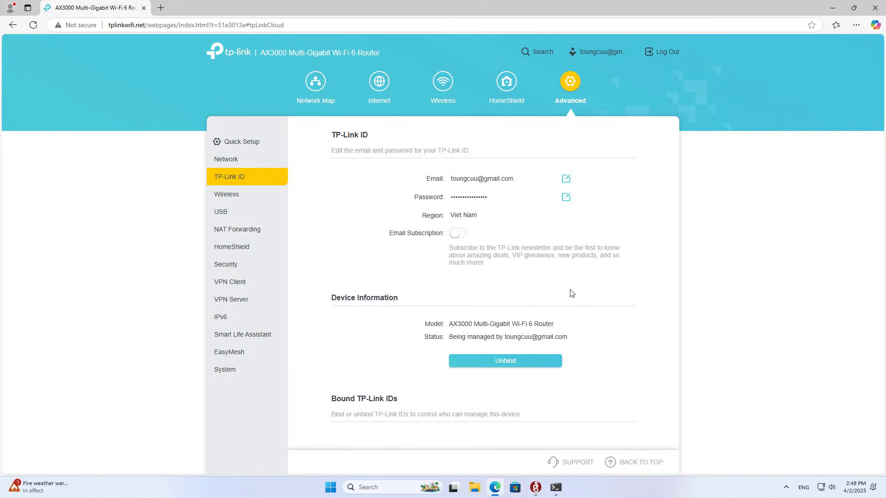
drag(452, 179, 473, 229)
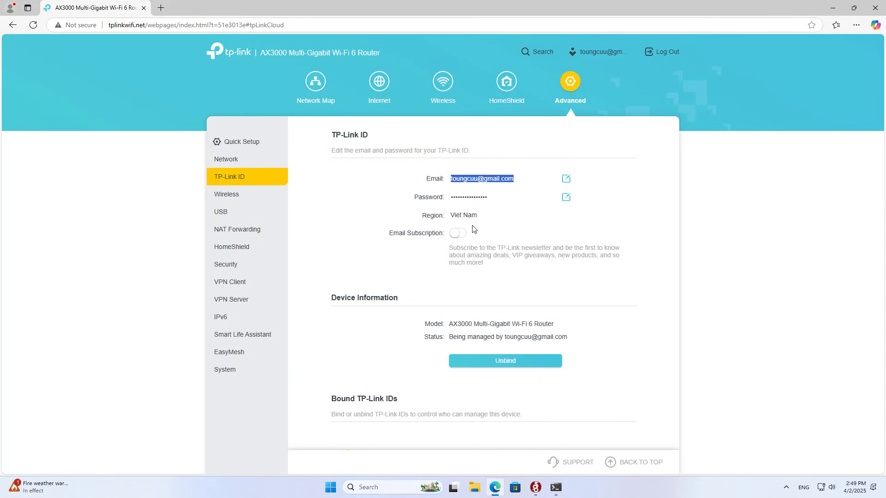
click(386, 267)
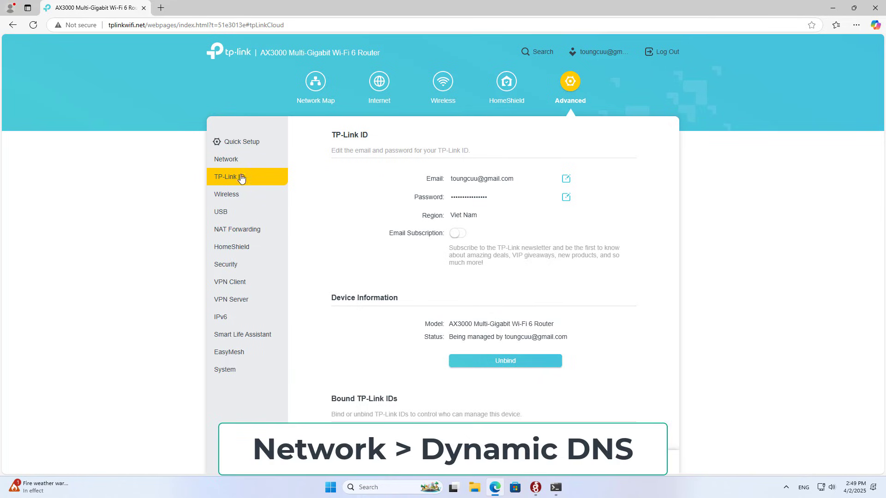
Register the domain netvn with the TP-Link Dynamic DNS provider
click(230, 161)
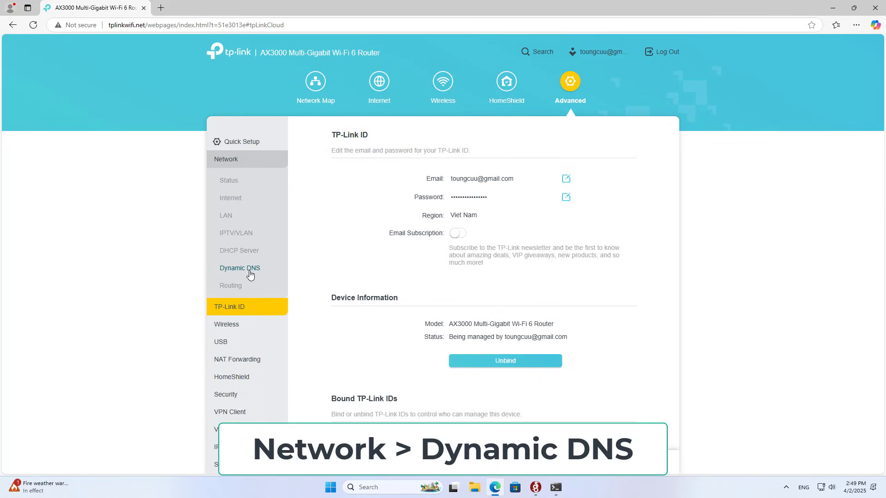
click(250, 272)
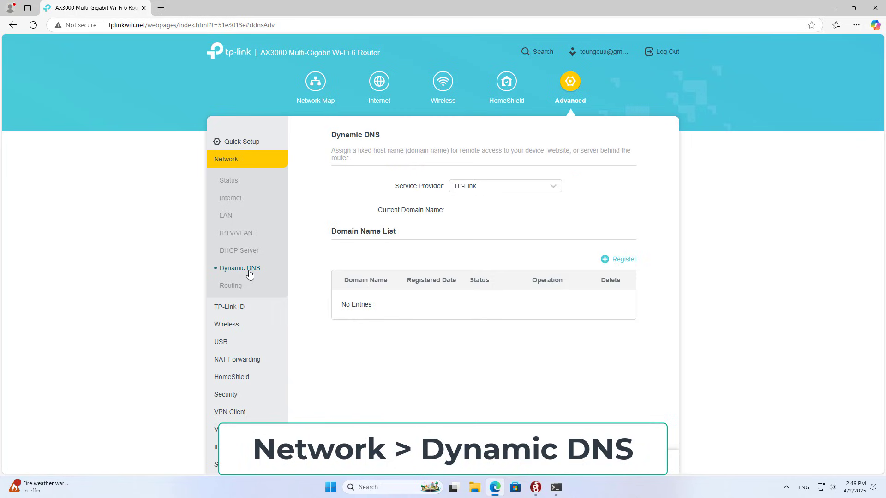
click(475, 190)
click(474, 207)
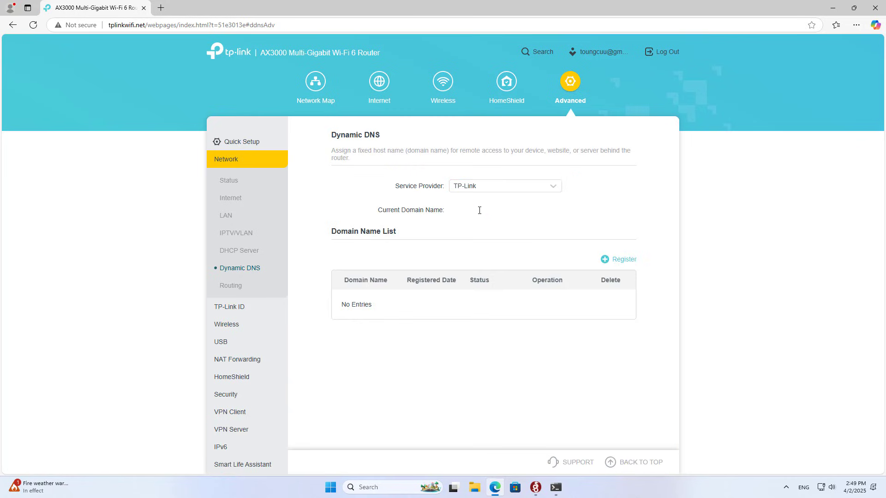
click(625, 262)
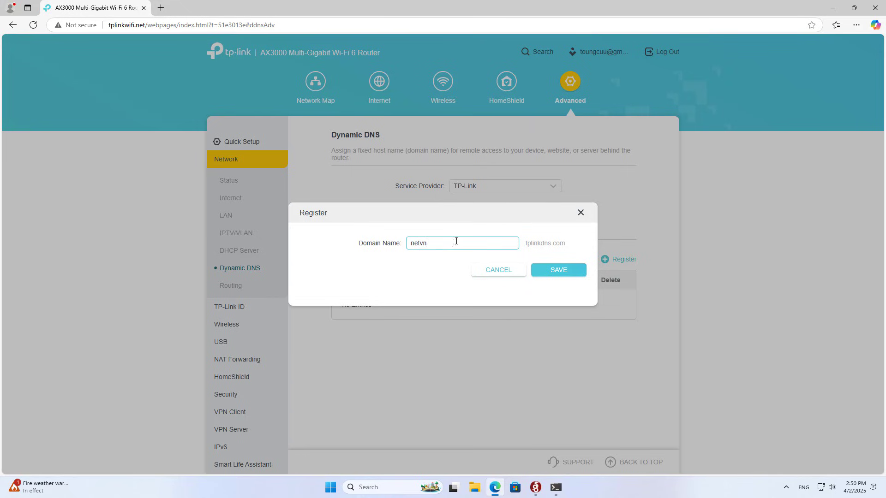
double_click(417, 245)
triple_click(531, 248)
click(559, 272)
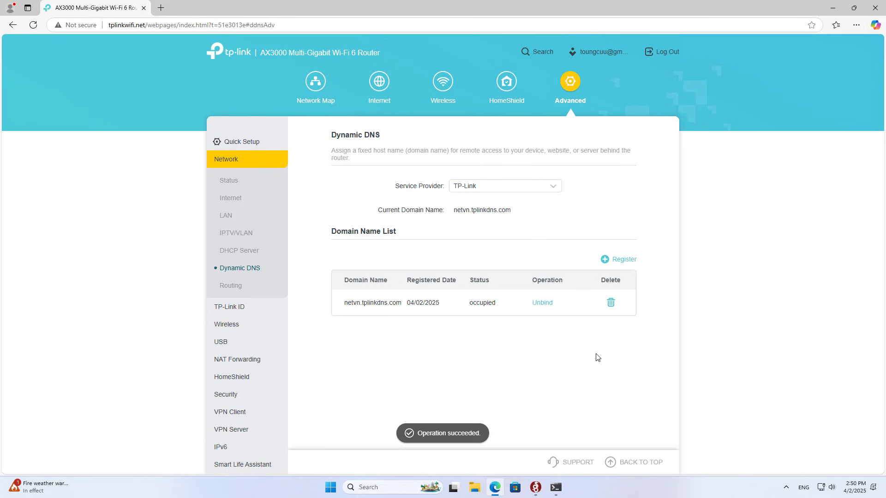
Copy the current domain netvn.tplinkdns.com and minimize Edge
drag(346, 302, 406, 303)
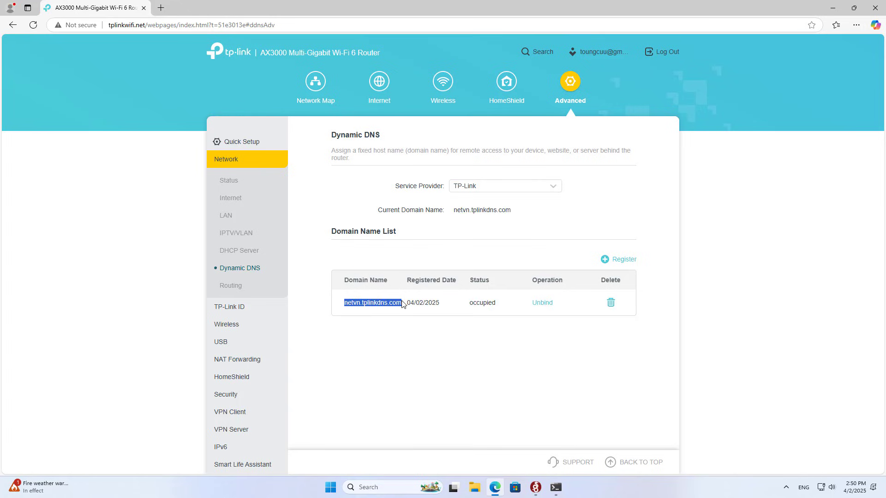
click(404, 361)
drag(454, 211, 511, 211)
click(529, 185)
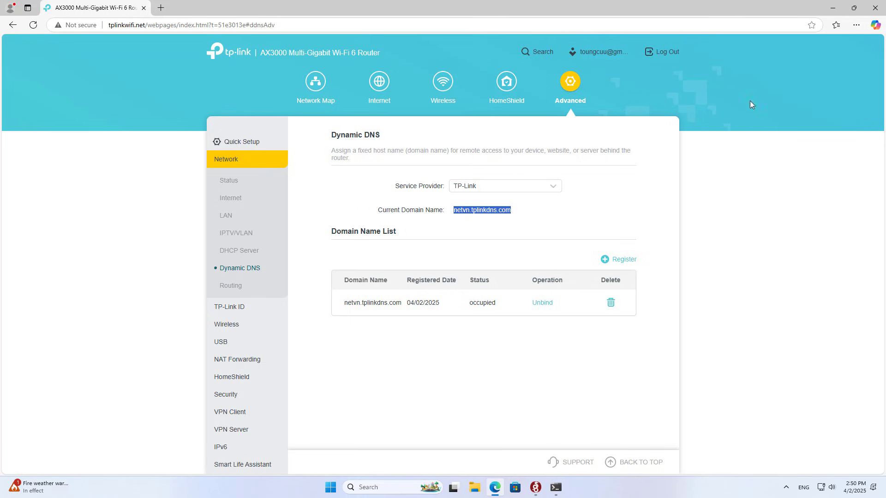
click(832, 8)
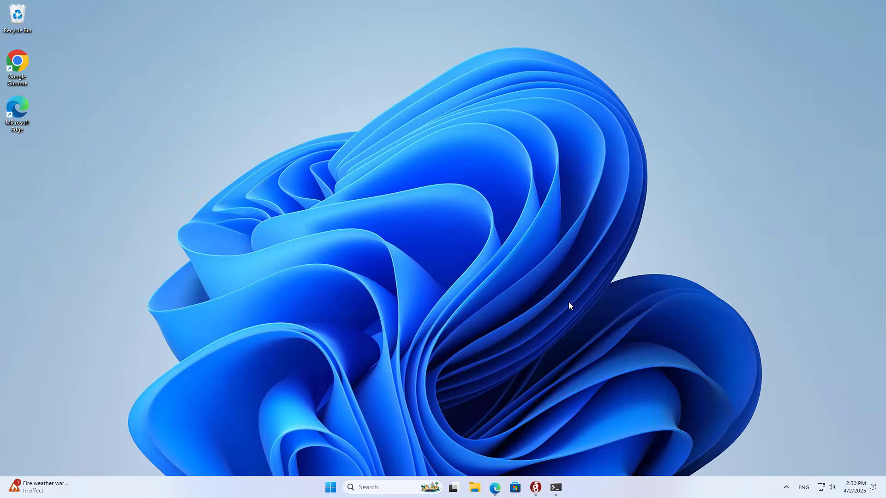
Replace the wg_client Endpoint IP with netvn.tplinkdns.com, keep port 51820, and save
click(535, 488)
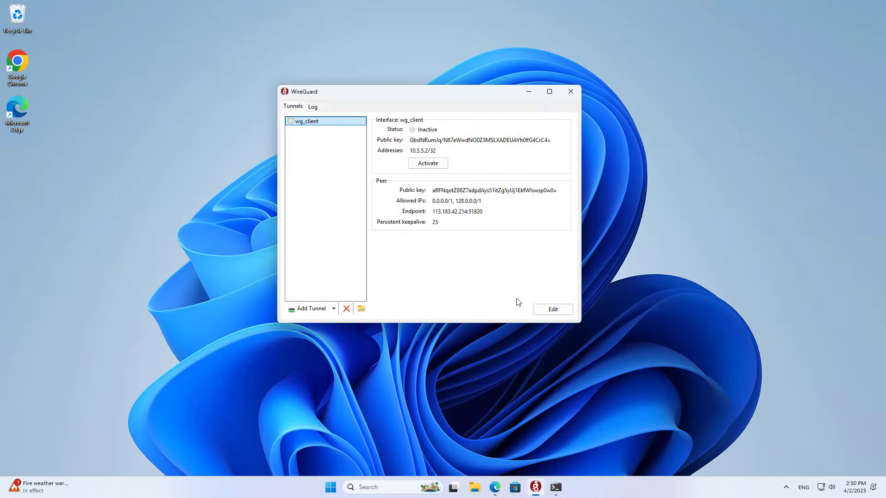
click(553, 309)
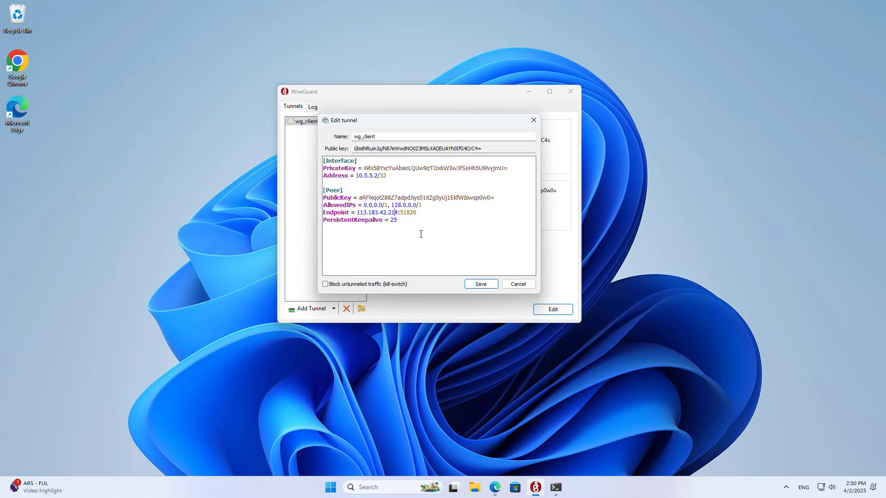
key(BackSpace)
key(BackSpace)
key(BackSpace)
key(BackSpace)
key(BackSpace)
key(BackSpace)
key(BackSpace)
key(BackSpace)
key(BackSpace)
key(BackSpace)
key(BackSpace)
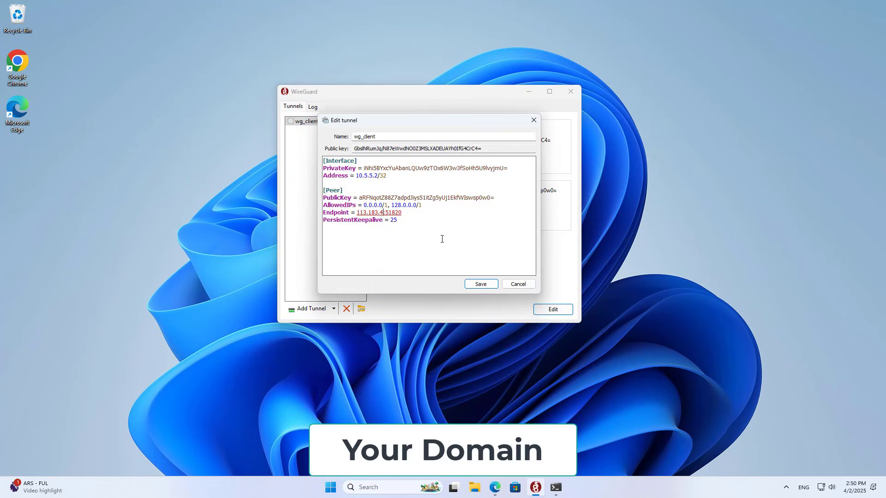
key(BackSpace)
key(BackSpace)
key(BackSpace)
right_click(357, 212)
click(392, 254)
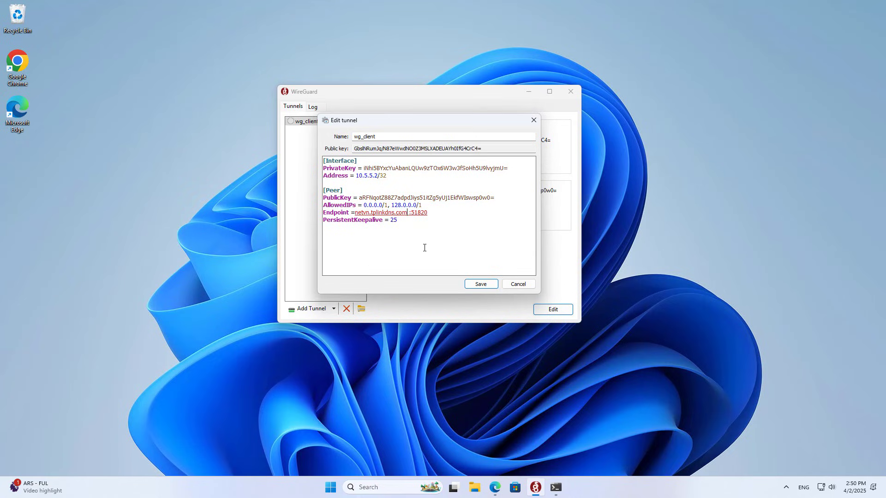
key(BackSpace)
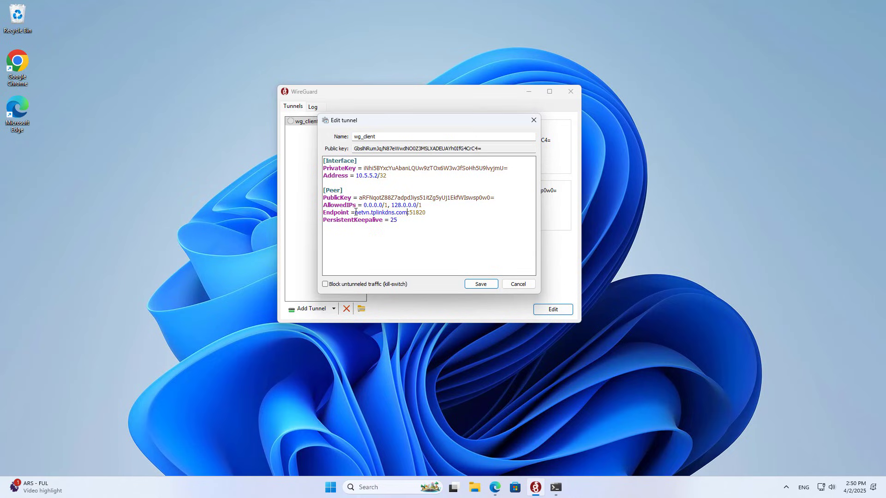
drag(355, 212, 437, 211)
click(482, 283)
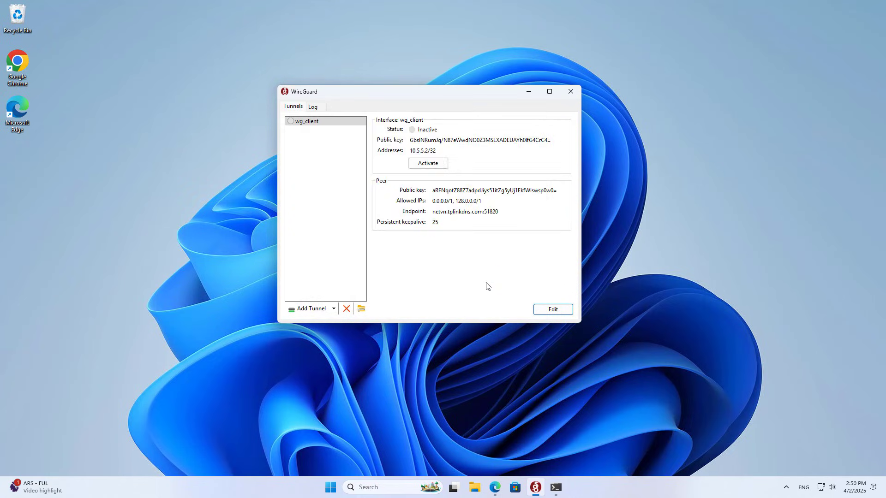
Start wg_client on the domain endpoint and confirm it resolves to 113.183.42.214:51820
drag(433, 213, 499, 212)
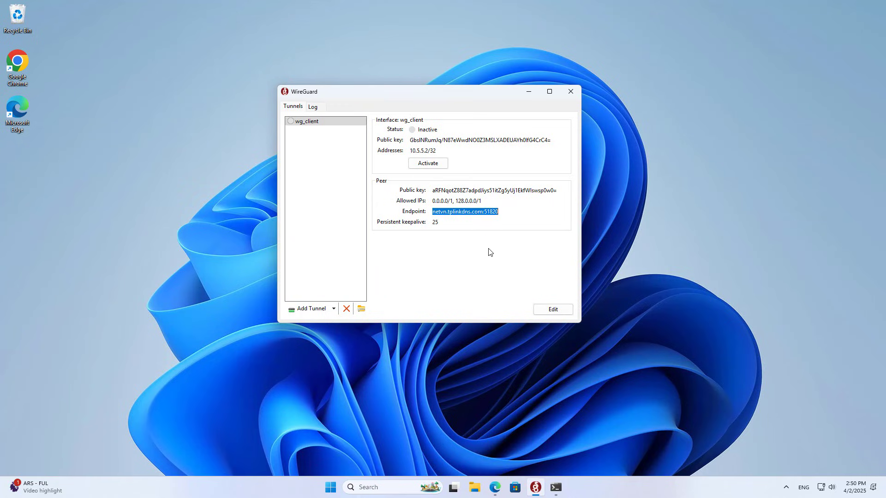
click(436, 167)
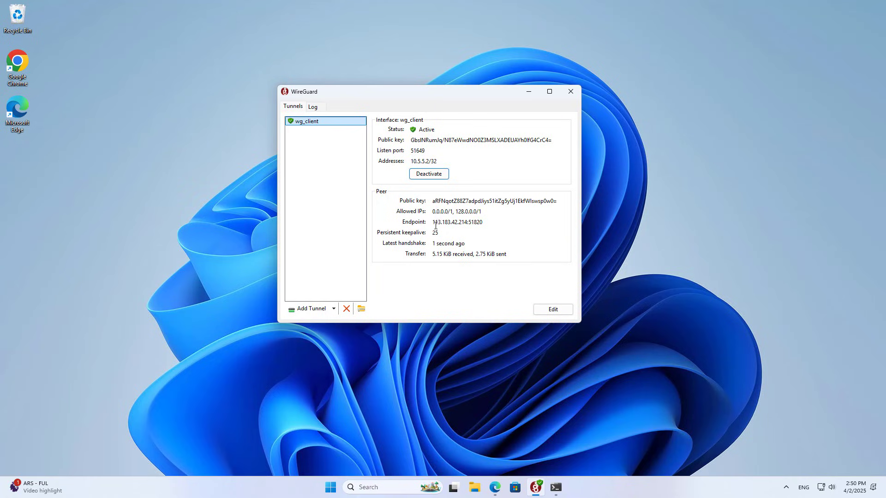
drag(433, 221, 545, 253)
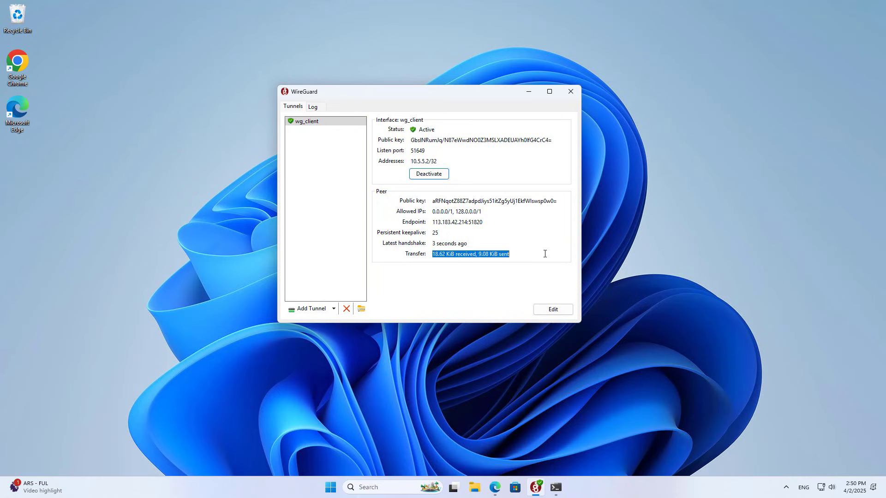
Deactivate the wg_client tunnel and begin a Windows search for 'ncp'
click(435, 175)
click(746, 337)
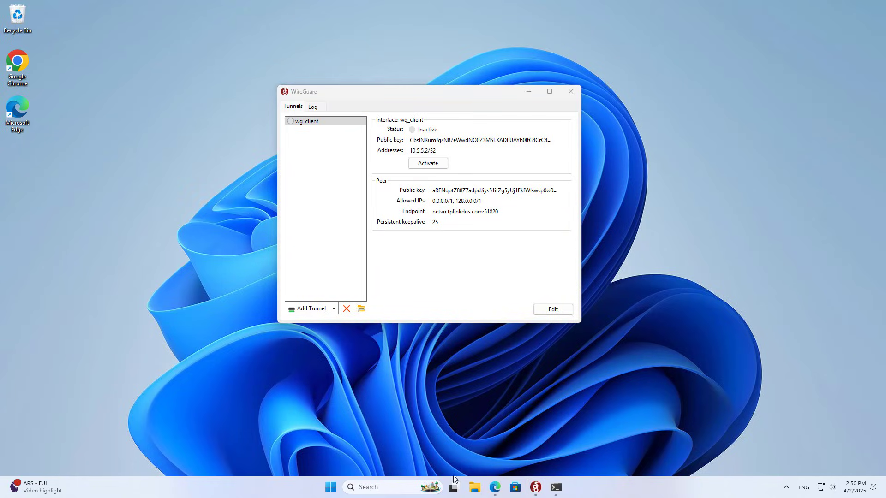
click(400, 486)
Disable the Ethernet adapter in Network Connections (ncpa.cpl)
text(ncpa.cpl)
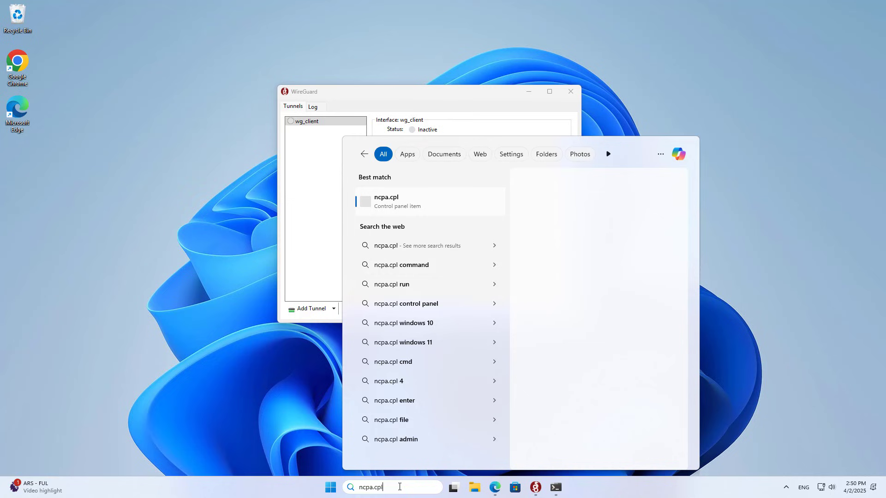
key(Return)
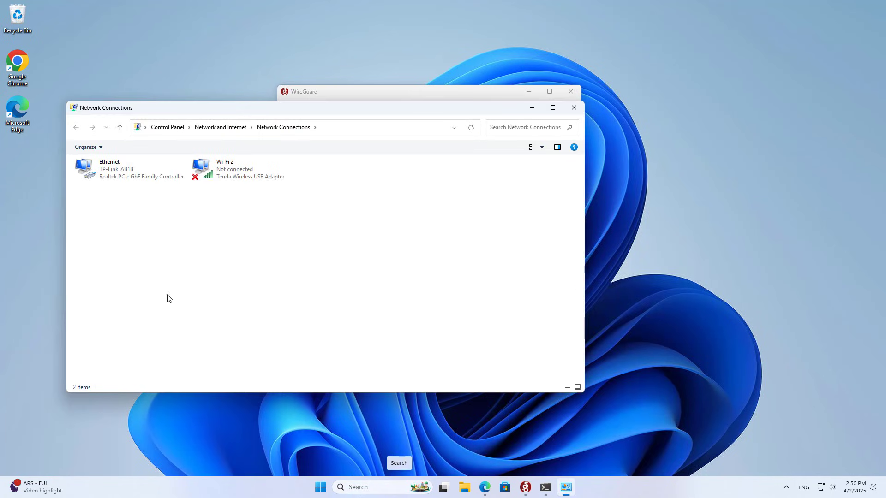
click(122, 179)
right_click(122, 178)
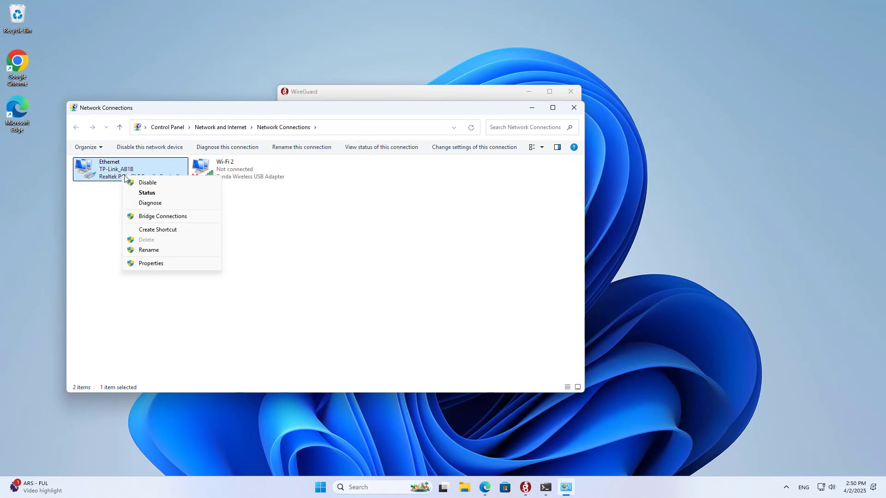
click(154, 183)
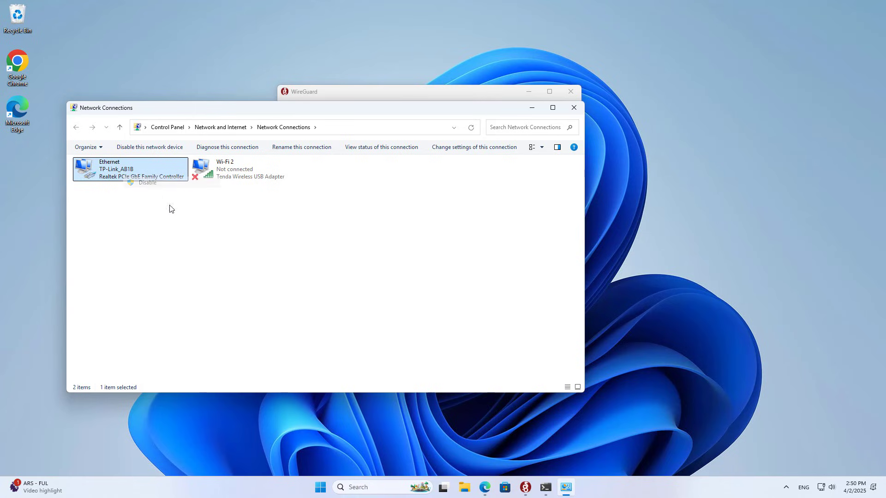
Connect the Wi-Fi 2 adapter to the Redmi 13 network
click(239, 174)
right_click(238, 173)
click(259, 191)
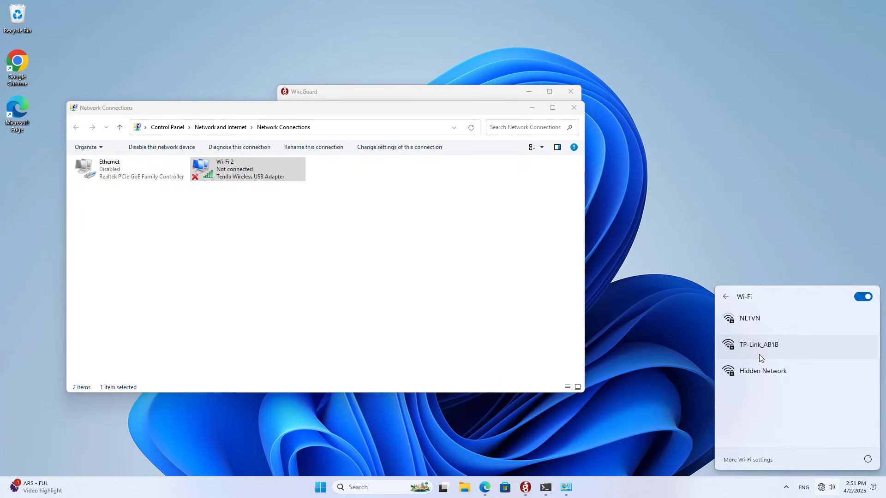
click(867, 460)
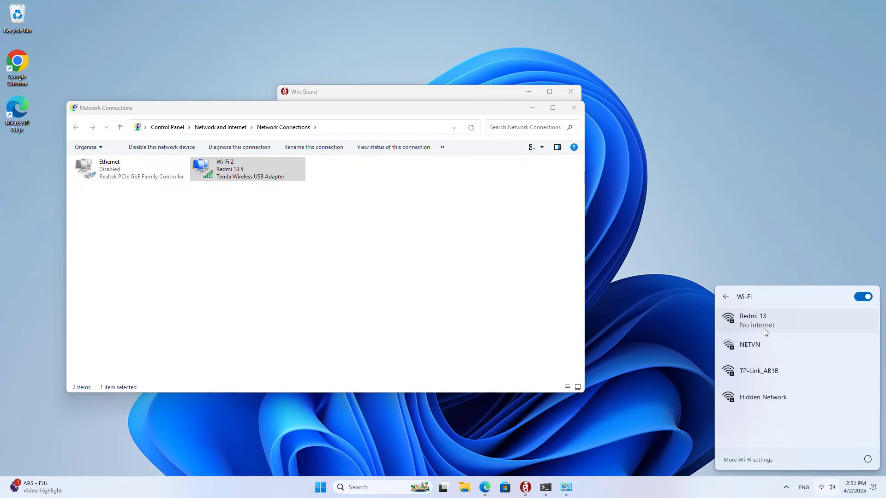
click(763, 329)
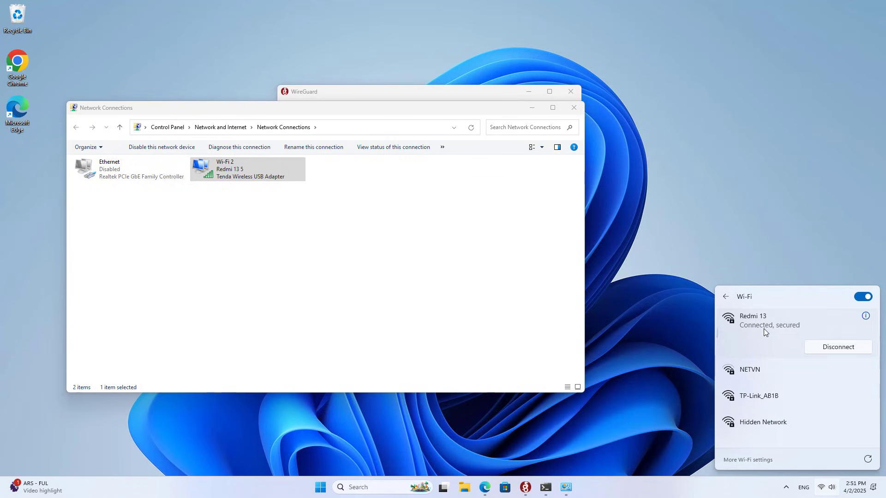
click(301, 221)
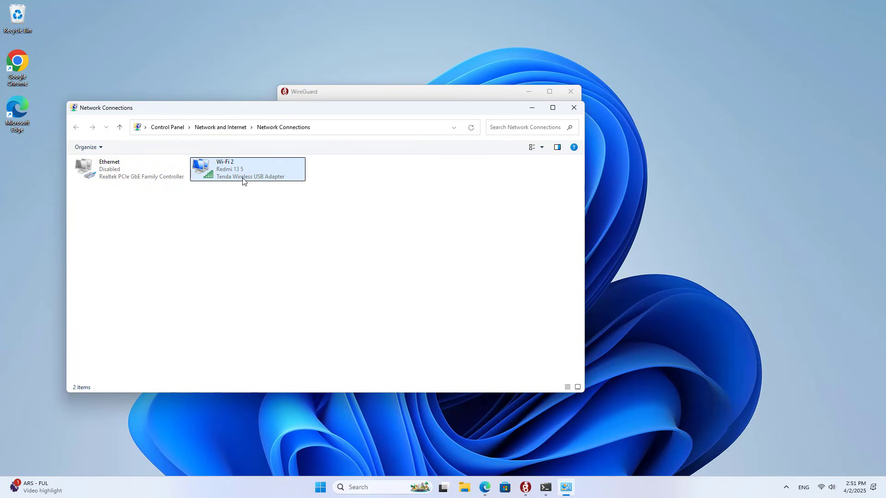
click(531, 108)
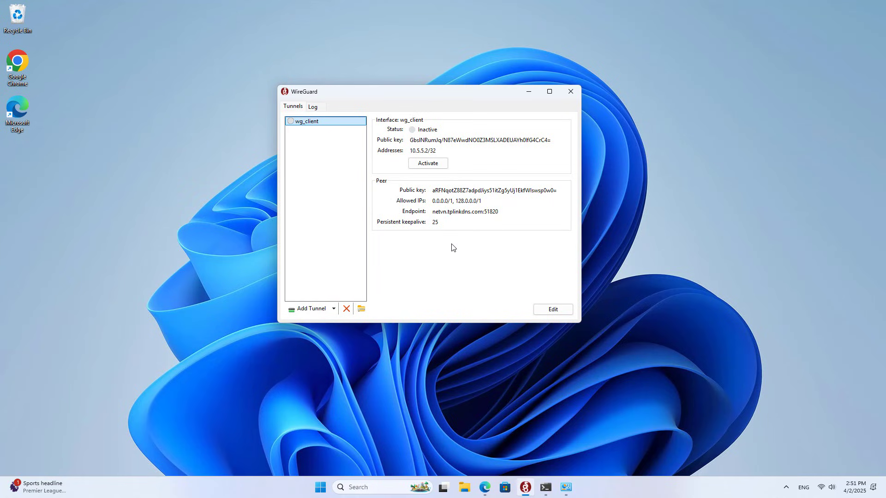
Reactivate wg_client and check its fresh handshake and transfer counters
click(433, 169)
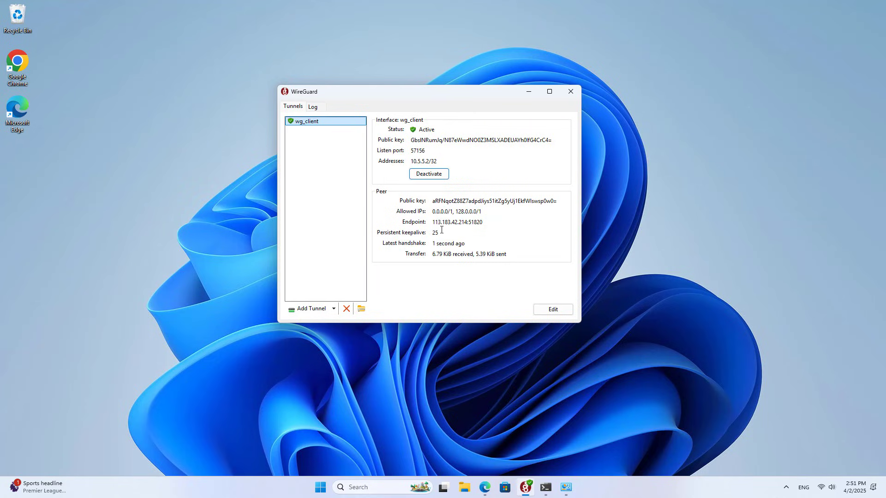
drag(433, 222, 507, 270)
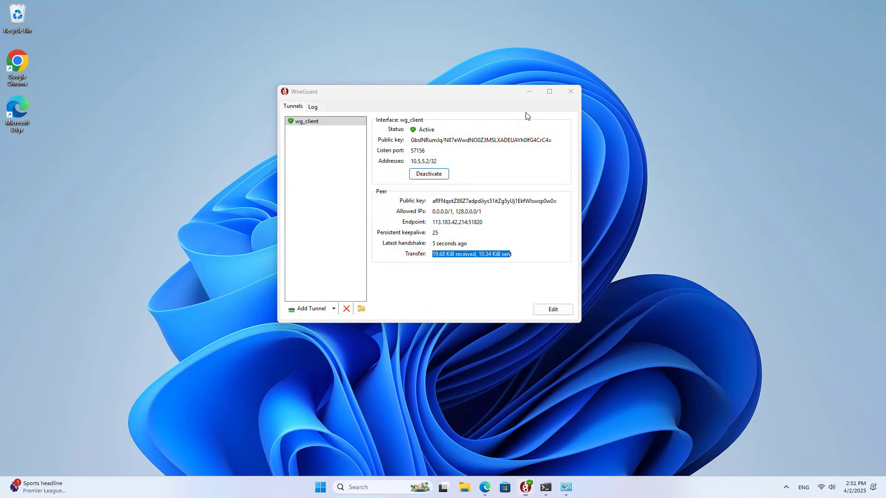
click(529, 92)
Run ipconfig and copy the tunnel address 10.5.5.2
click(546, 487)
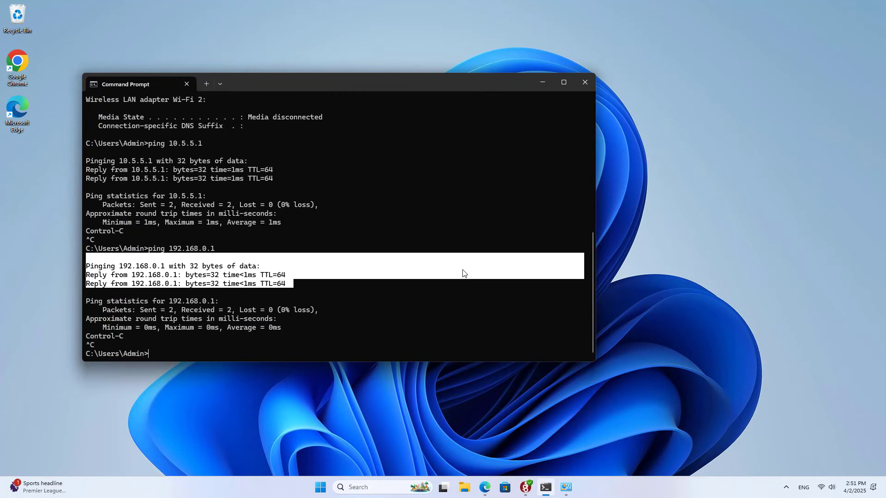
click(463, 270)
text(ipconfig)
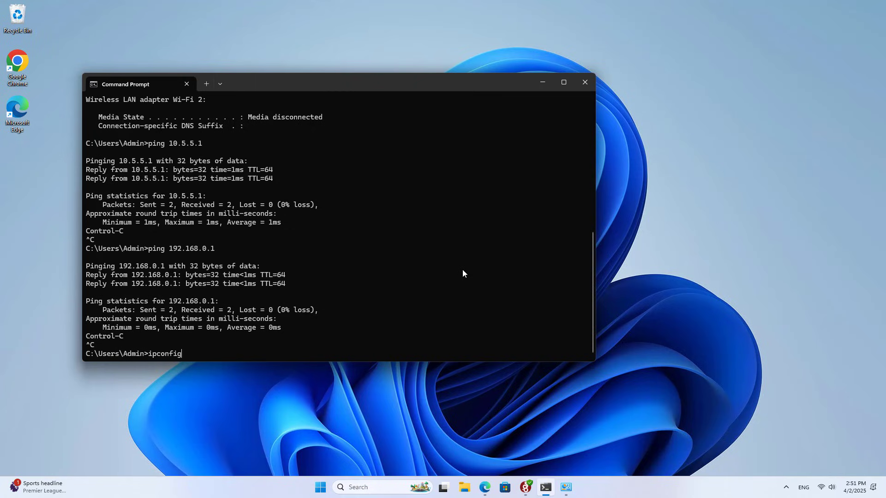
key(Return)
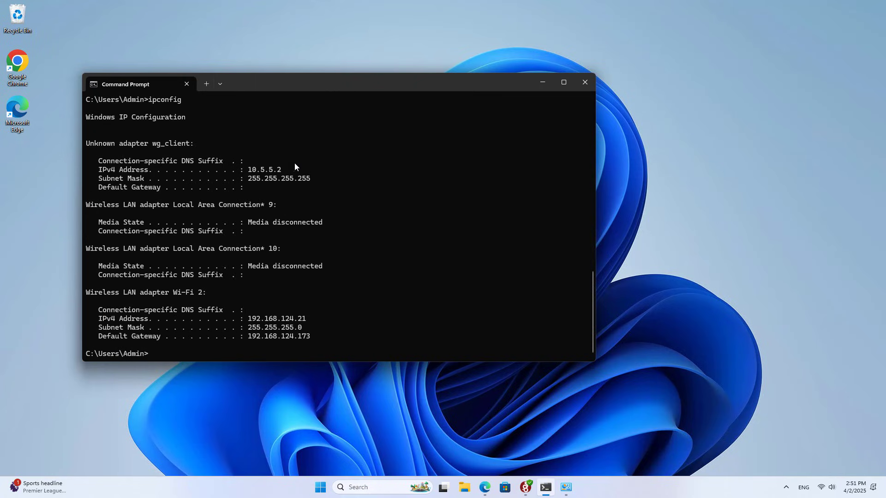
drag(249, 170, 313, 175)
key(ctrl+c)
Ping 10.5.5.1 through the tunnel, getting 47ms replies
text(ping 10.5.5.1)
key(Return)
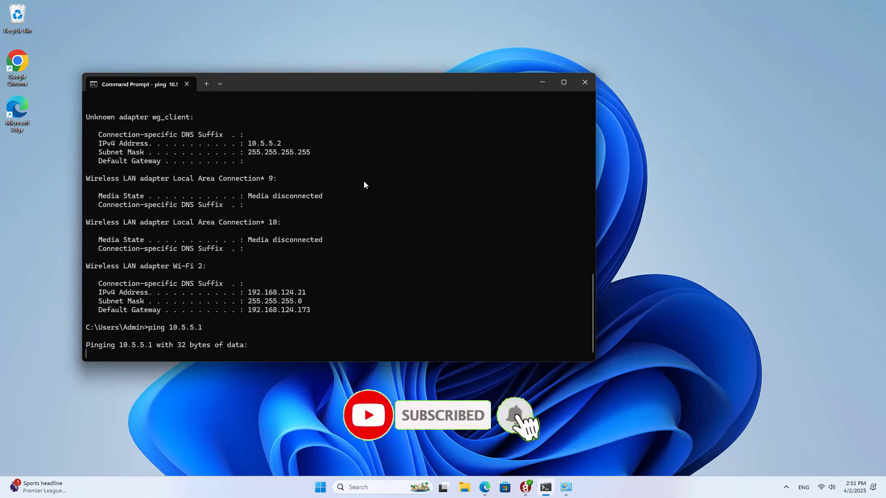
key(ctrl+c)
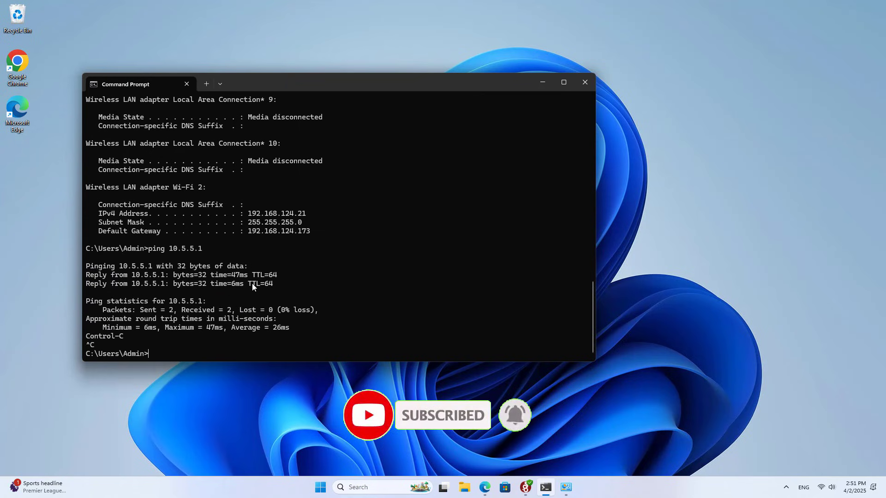
drag(232, 275, 248, 276)
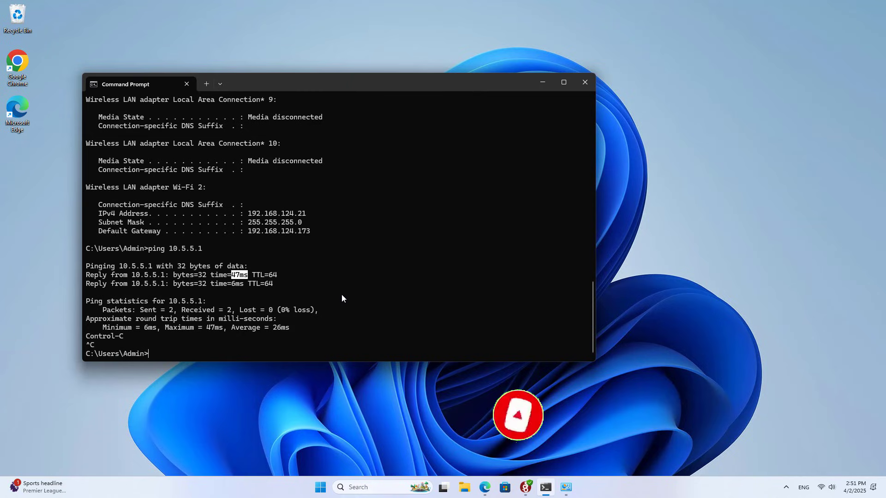
Ping the router at 192.168.0.1, getting 186ms replies with 0% loss
text(ping 192.16)
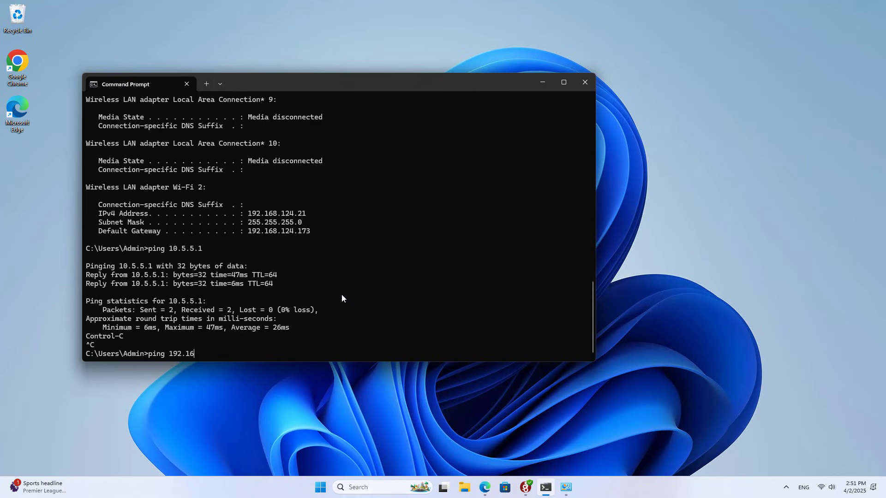
text(8.0.1)
key(Return)
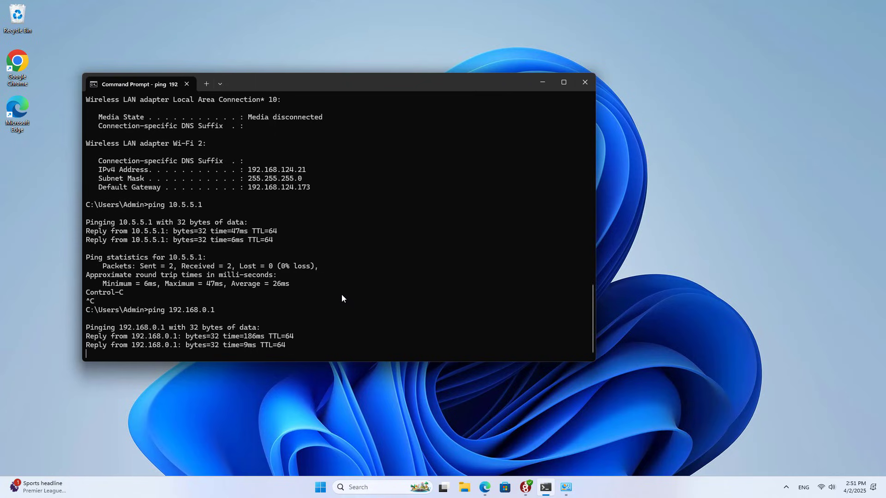
key(ctrl+c)
double_click(246, 276)
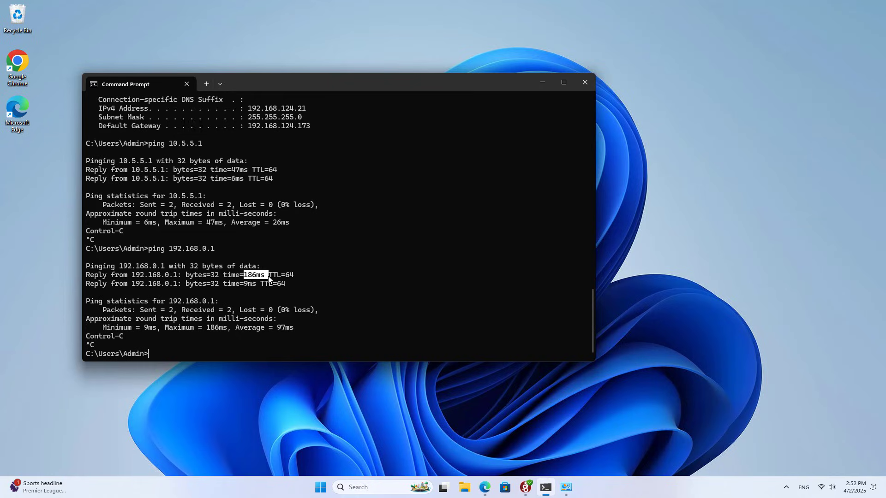
click(288, 342)
click(484, 487)
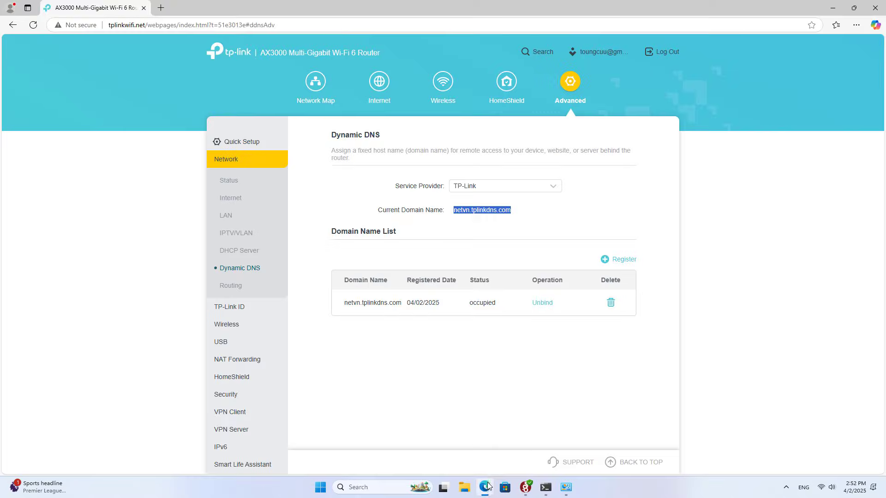
click(33, 25)
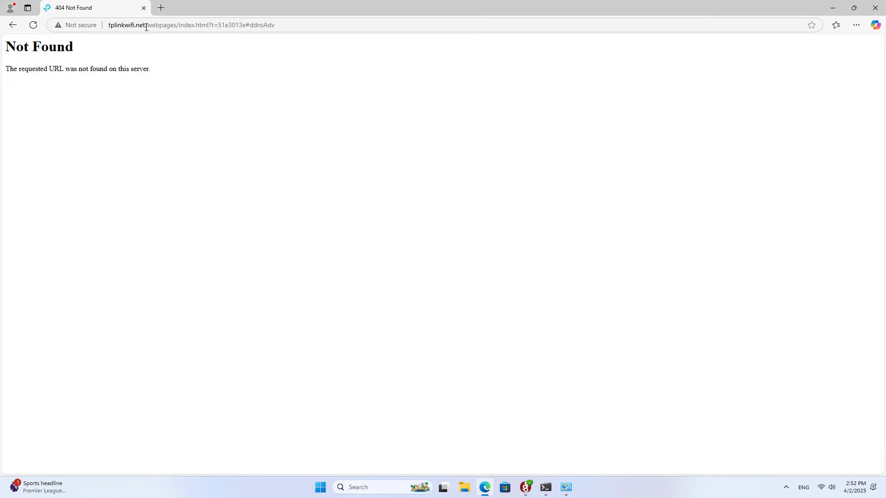
drag(144, 26, 111, 27)
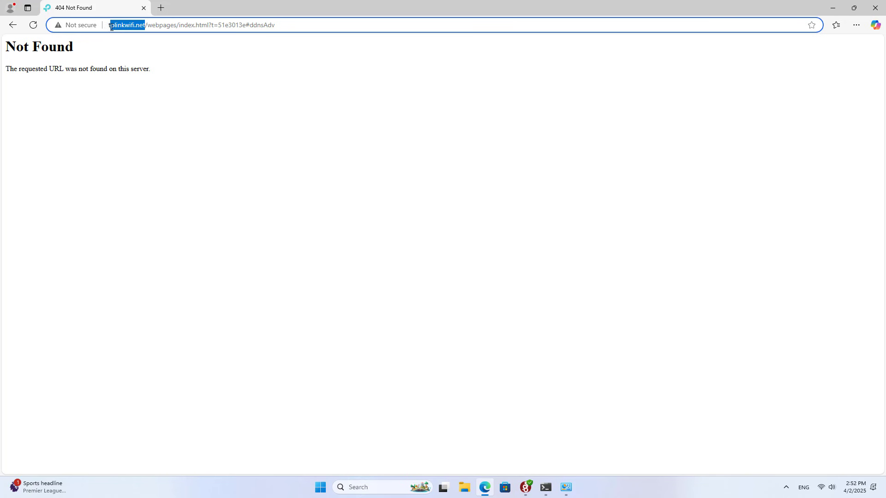
click(167, 8)
key(ctrl+v)
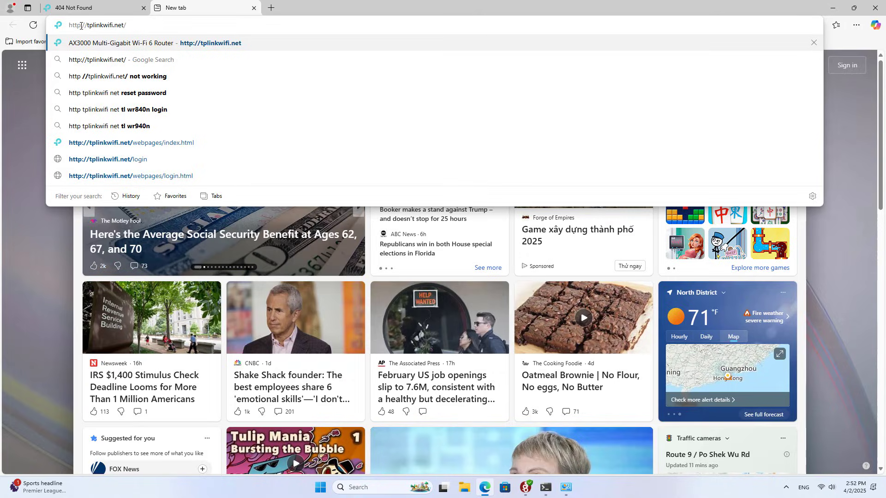
key(Return)
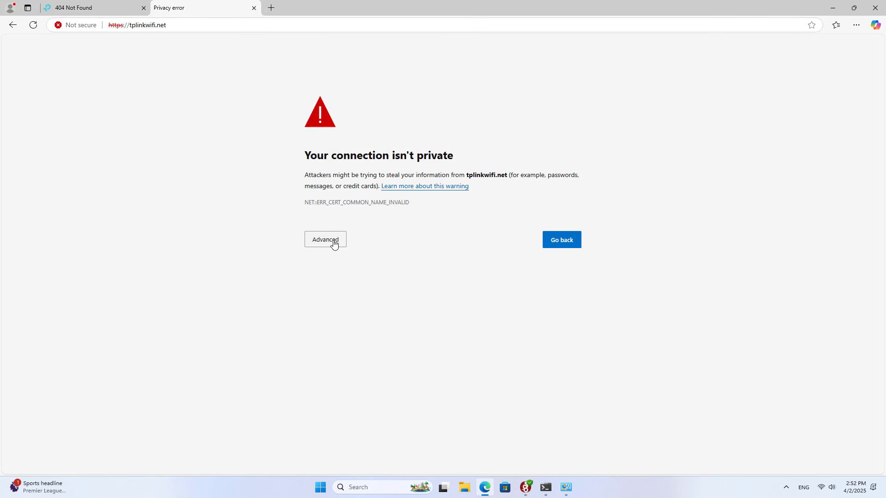
click(333, 242)
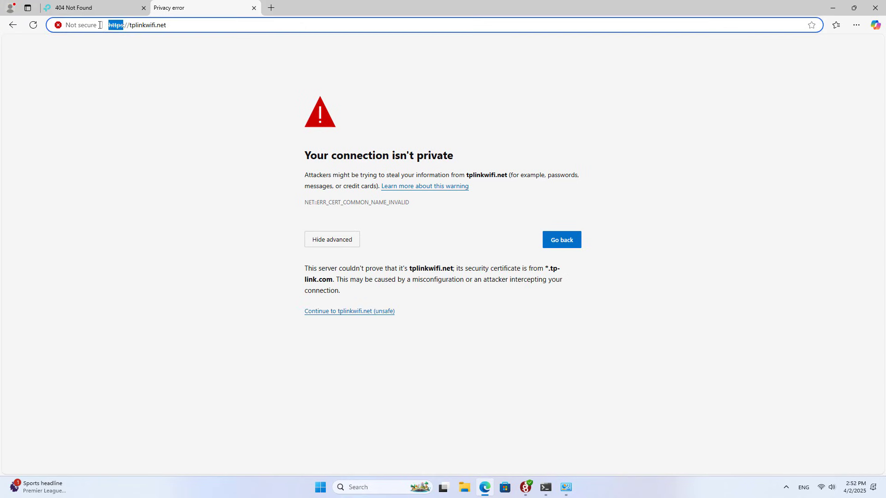
click(348, 311)
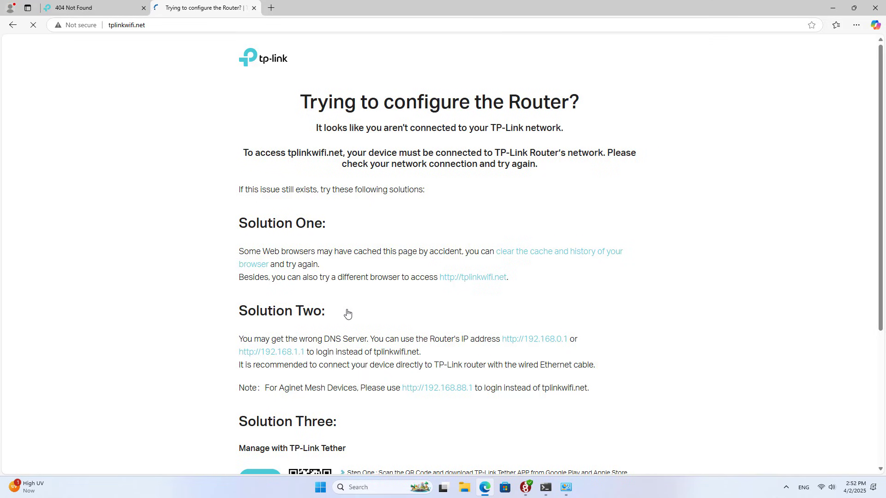
Open 192.168.0.1 in a new tab, bypassing the certificate warning
click(165, 26)
click(271, 7)
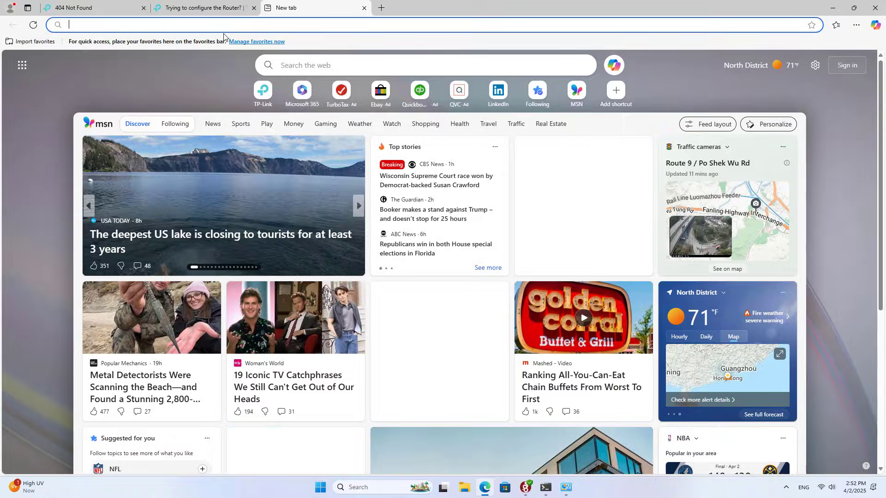
text(192.168.0.)
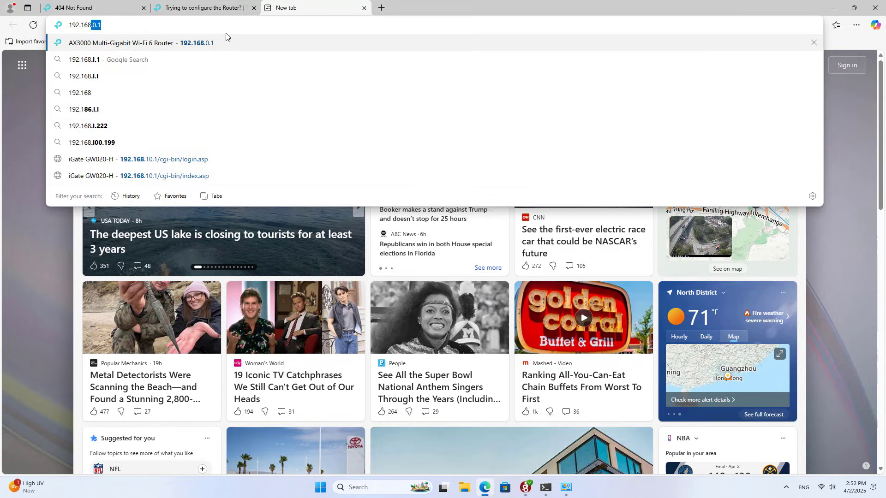
text(1)
key(Return)
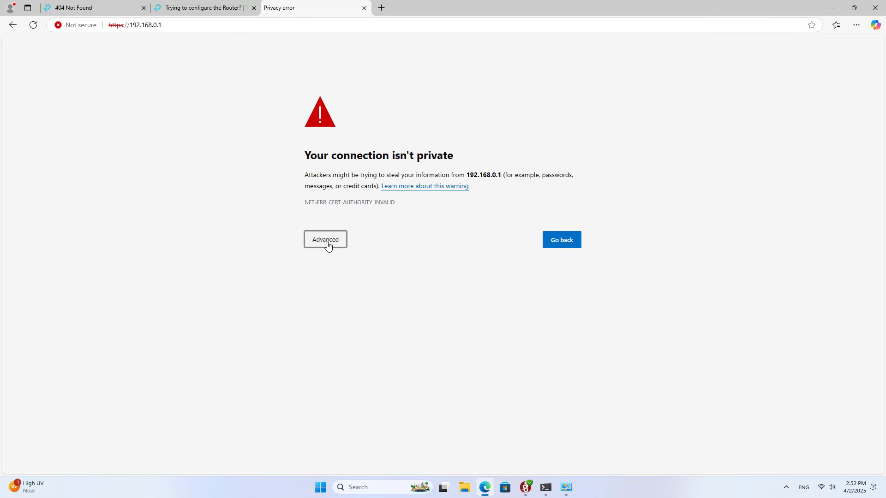
click(324, 238)
click(346, 312)
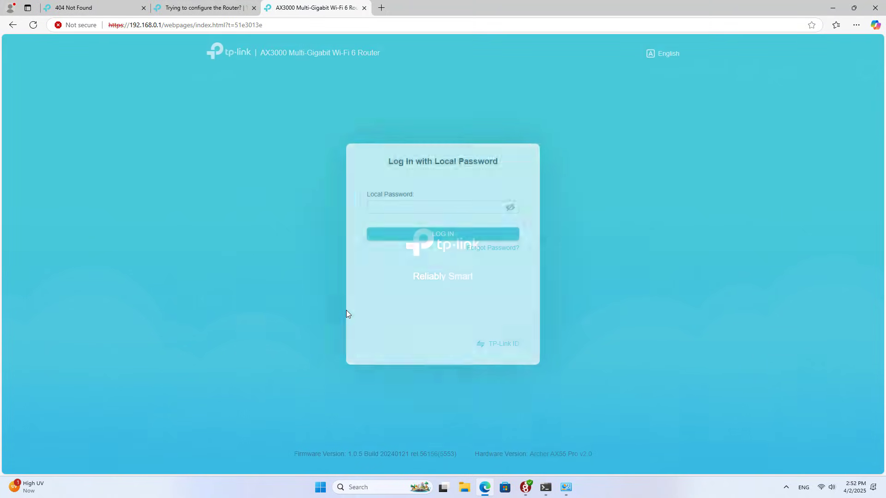
Log in with the local admin password, forcing the other session off
click(387, 209)
text(***)
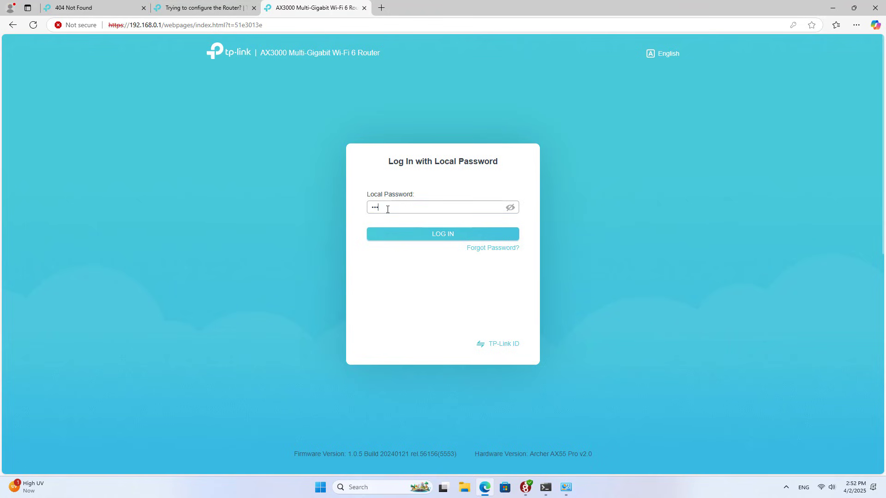
click(413, 238)
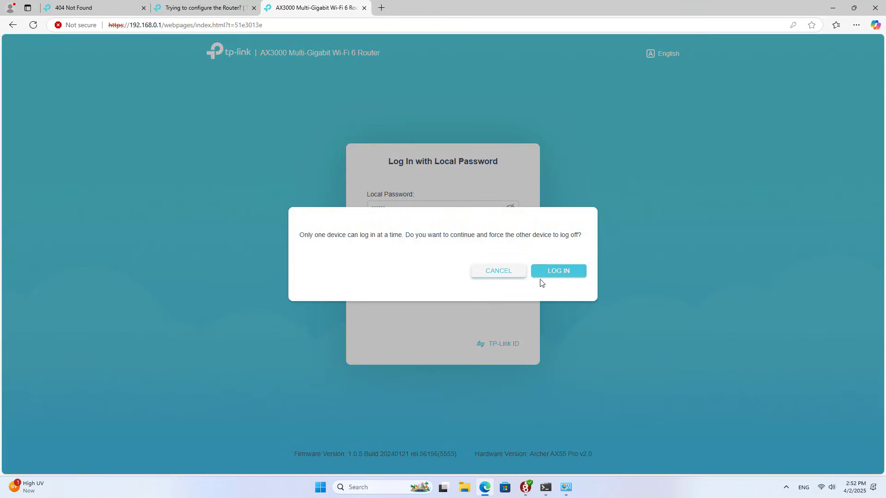
click(563, 274)
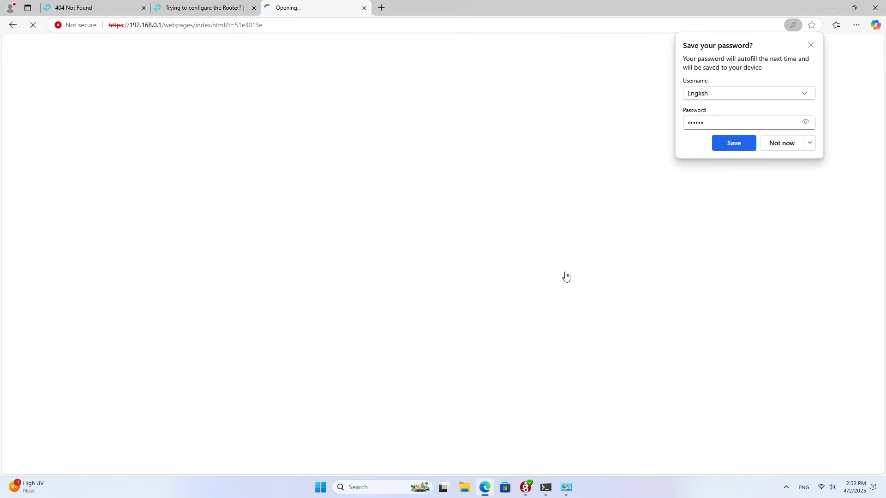
click(810, 144)
Decline saving the password and view Advanced > VPN Server > Connections showing 192.168.10.1:57156
click(799, 172)
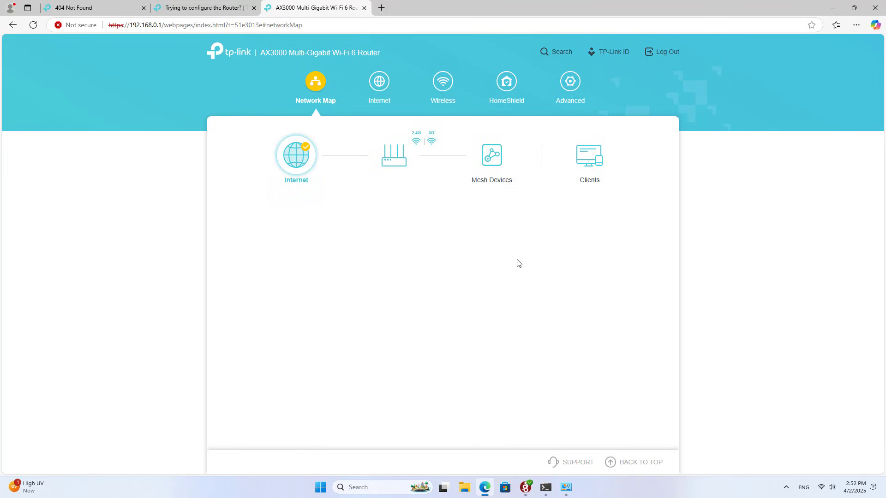
click(570, 86)
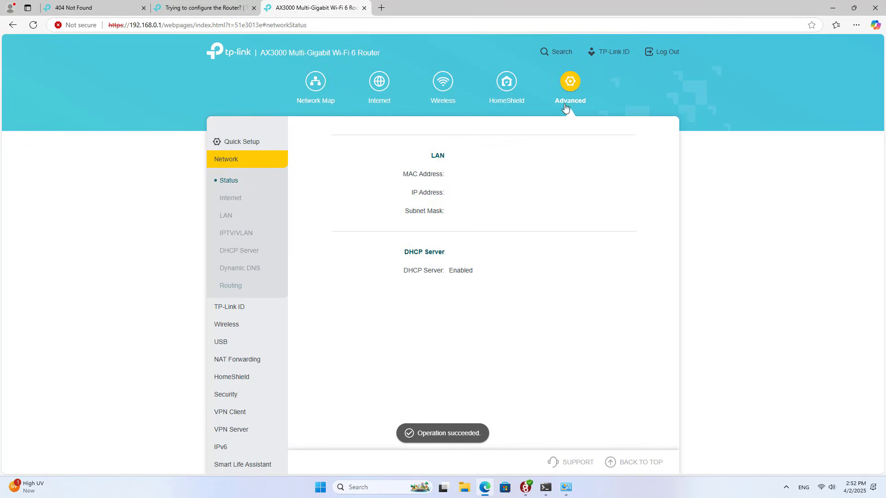
click(230, 429)
click(237, 392)
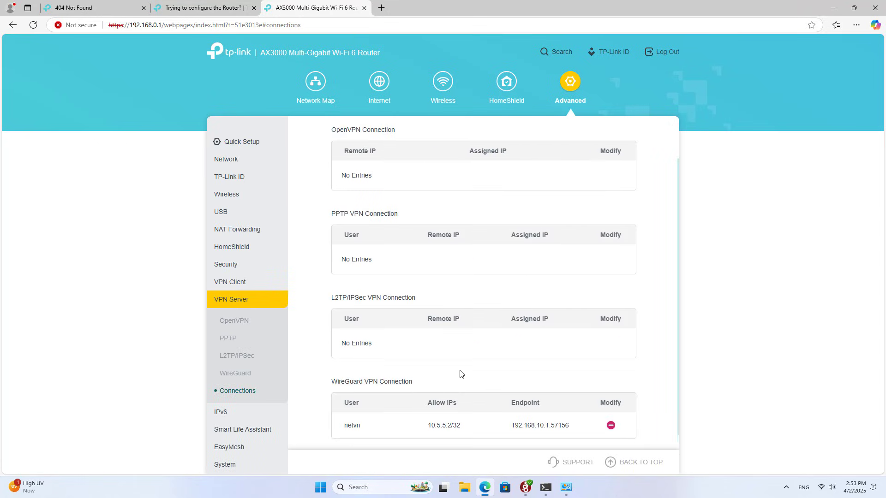
scroll(484, 392, down, 1)
drag(511, 410, 575, 411)
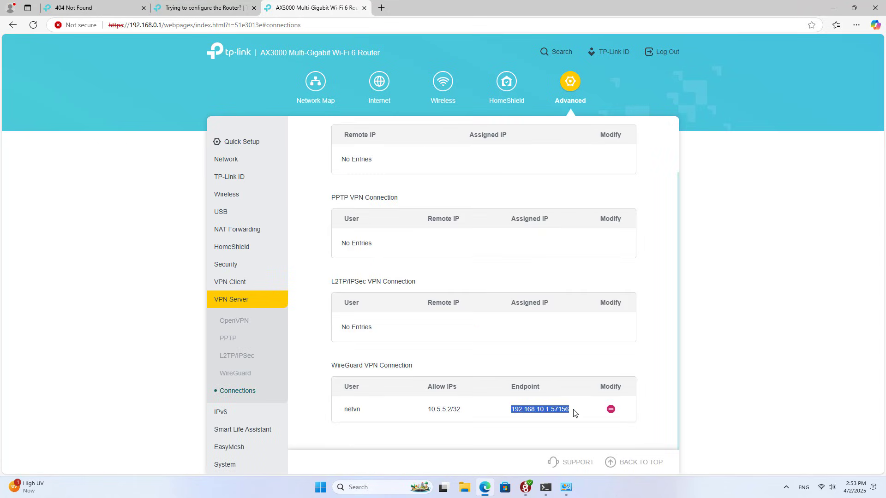
click(591, 364)
Ping LAN host 192.168.0.51 through the tunnel, getting two replies with 0% loss
click(832, 8)
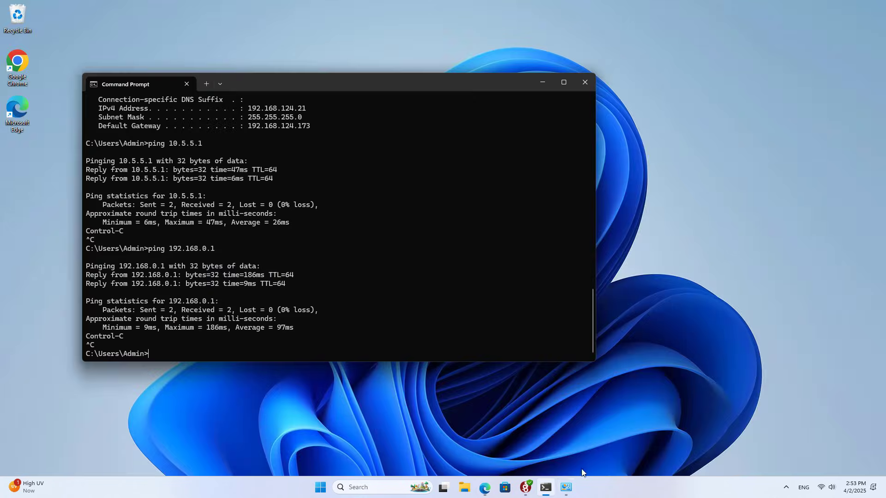
text(ping 192.168.0.51)
key(Return)
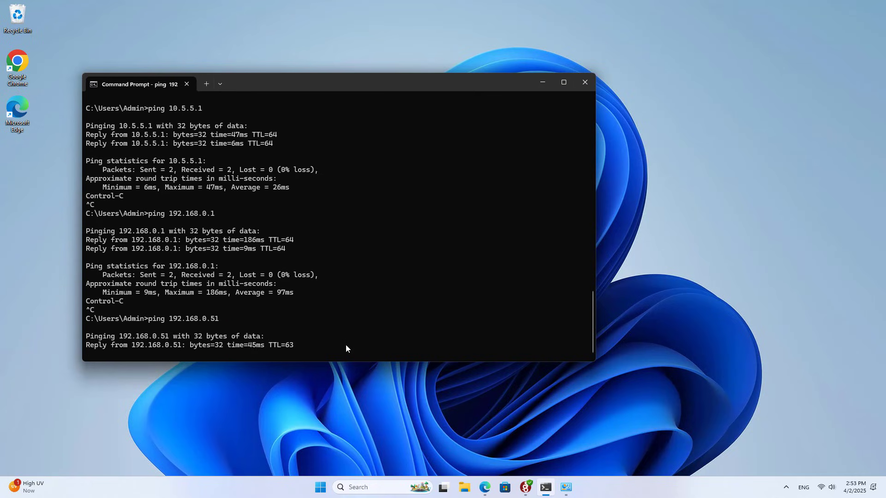
key(ctrl+c)
drag(221, 248, 170, 252)
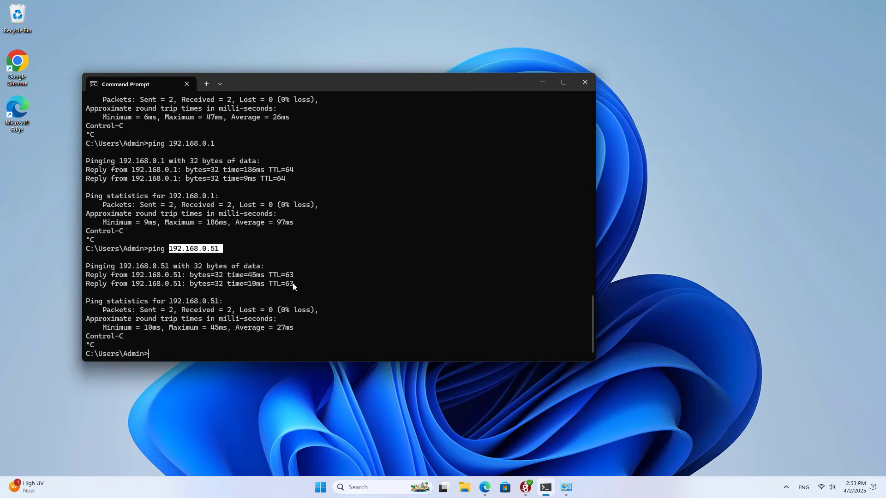
drag(292, 284, 235, 275)
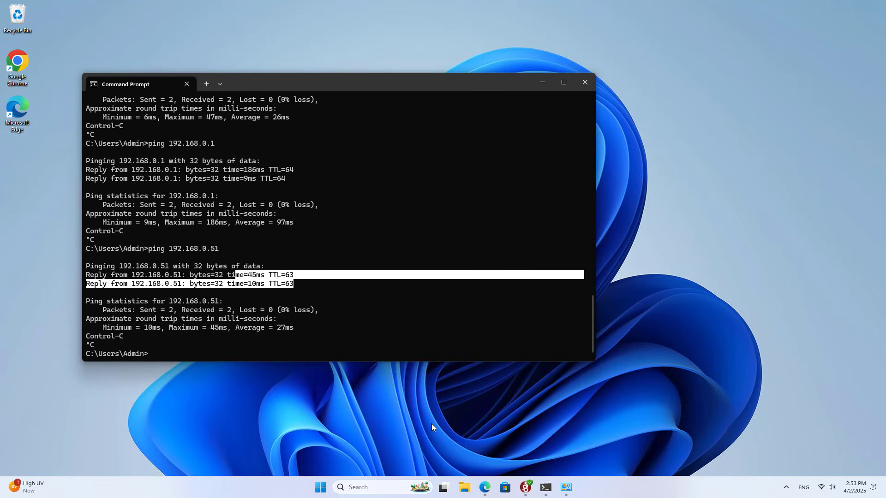
key(super+r)
Open the network path \\192.168.0.51 from the Run prompt
drag(113, 386, 526, 187)
double_click(499, 227)
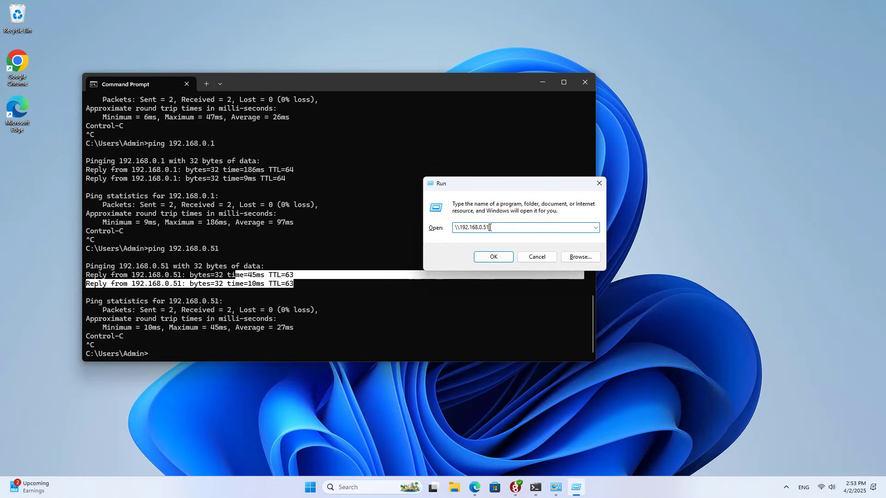
click(500, 256)
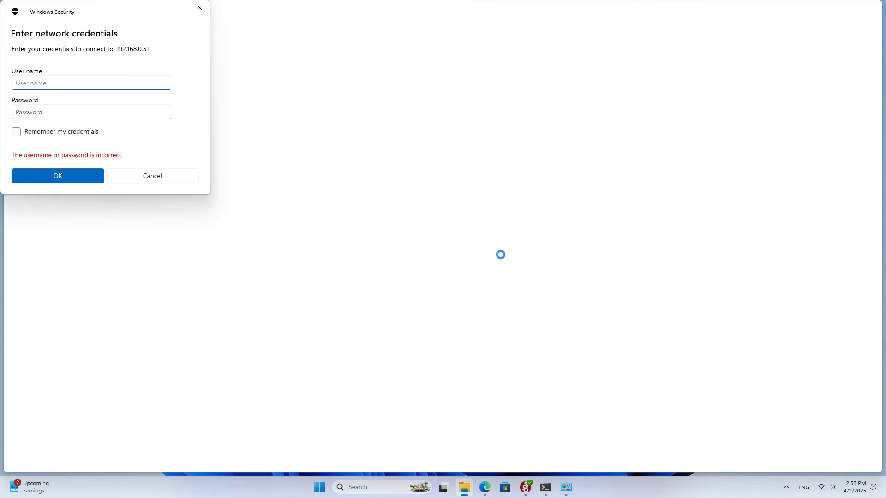
Sign in with the network user name and password, check the shared folder, then close Explorer
text(hieu)
key(Tab)
text(1)
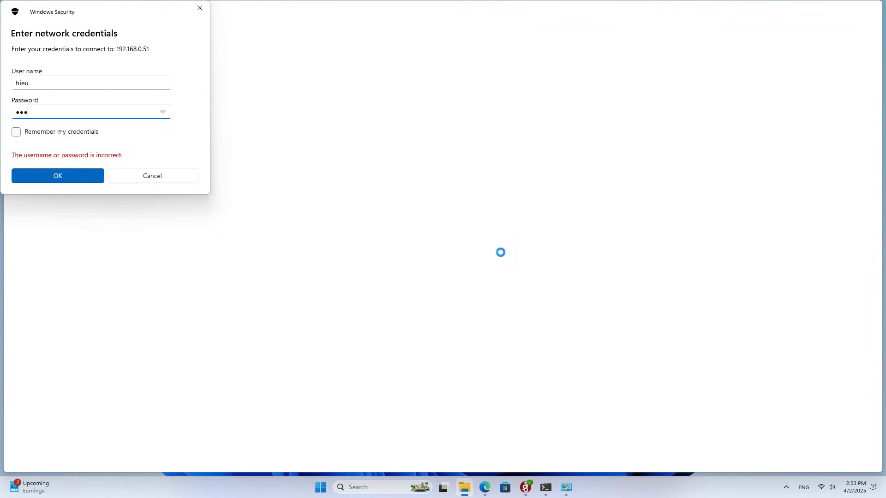
key(Return)
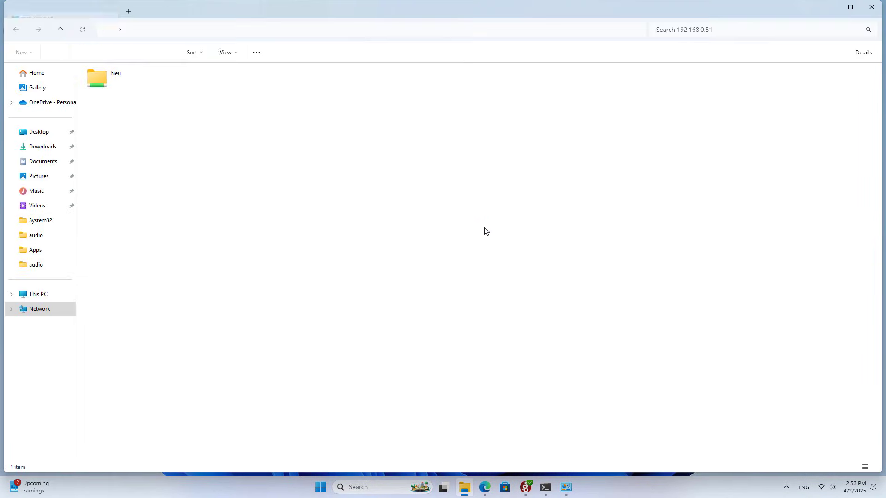
click(121, 85)
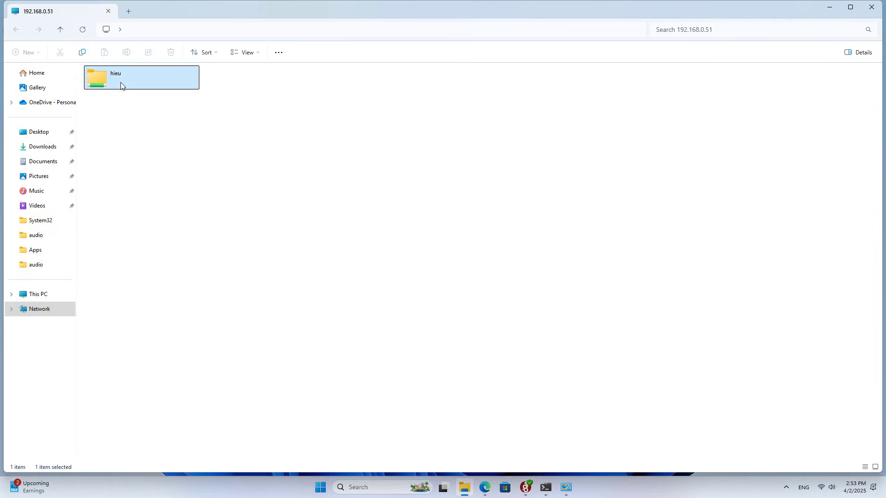
click(871, 6)
click(488, 193)
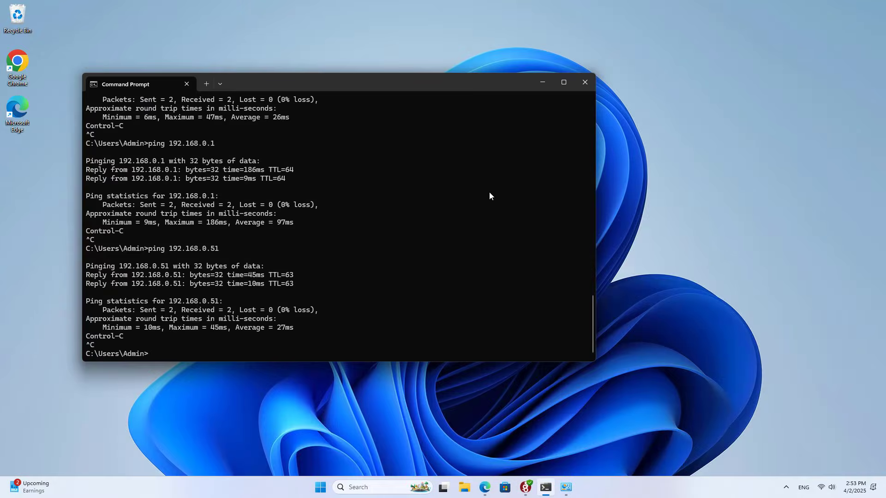
Start a continuous ping 192.168.0.1 -t to the router
text(pi)
text(ng 192.168.0.1 -t)
key(Return)
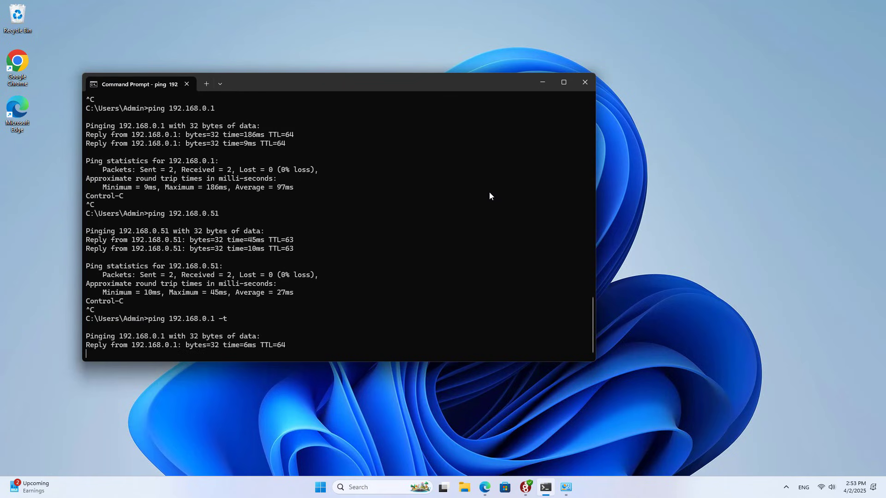
Deactivate and reactivate the wg_client WireGuard tunnel, then return to the router's VPN Connections page
click(525, 487)
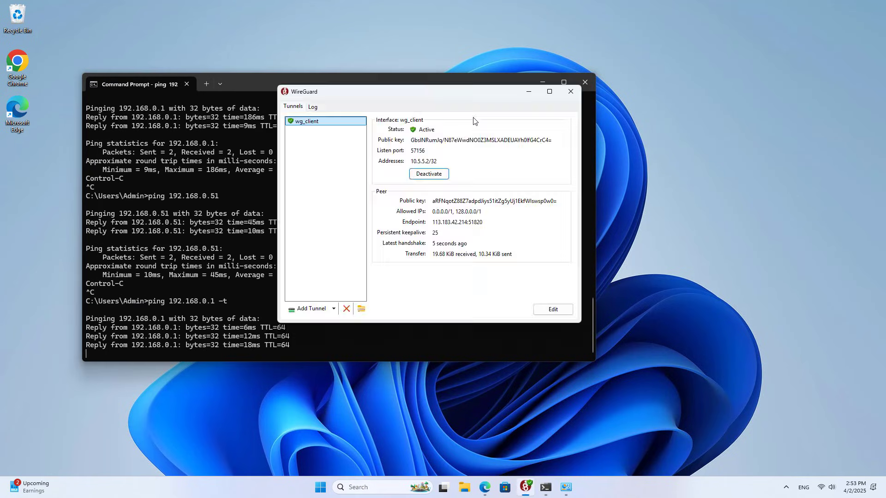
drag(424, 94, 746, 88)
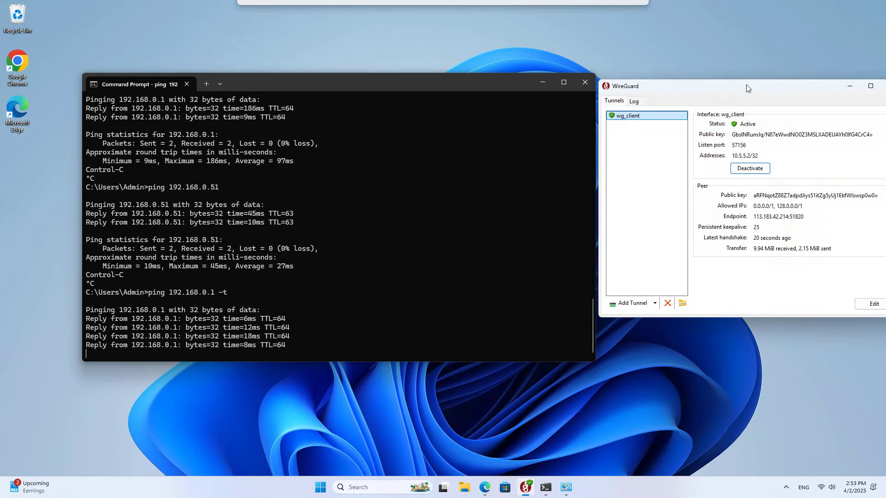
click(750, 170)
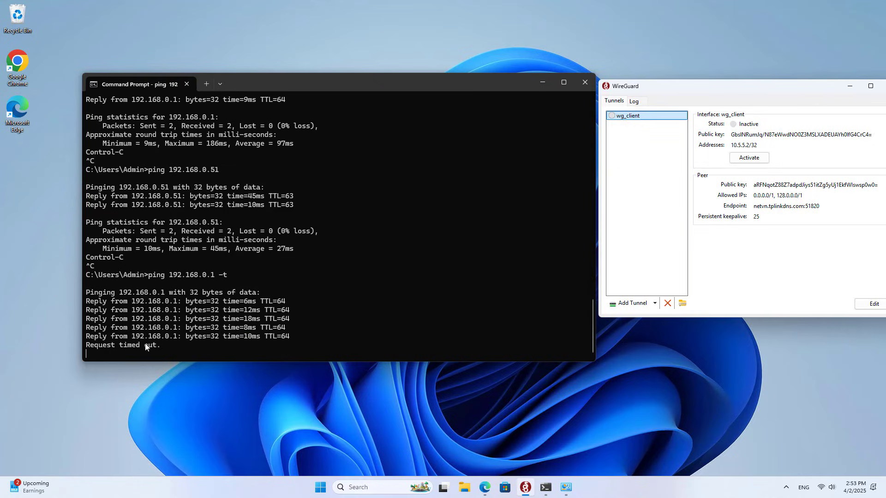
click(747, 159)
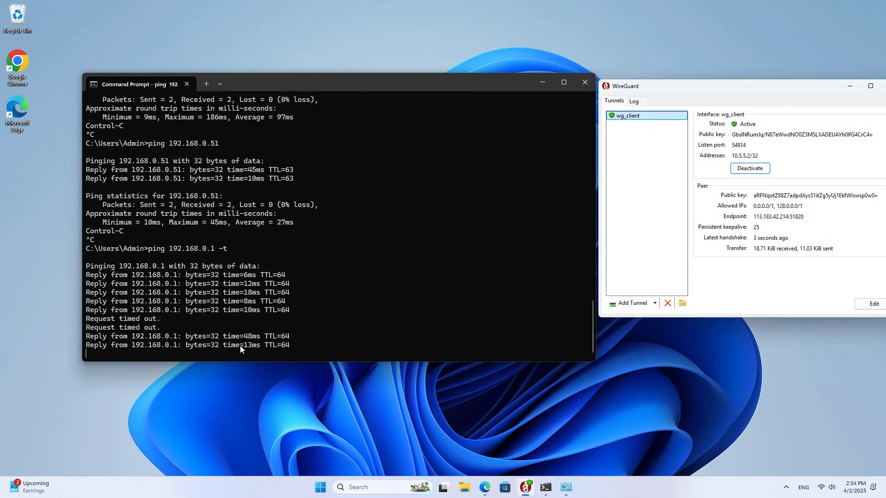
click(542, 83)
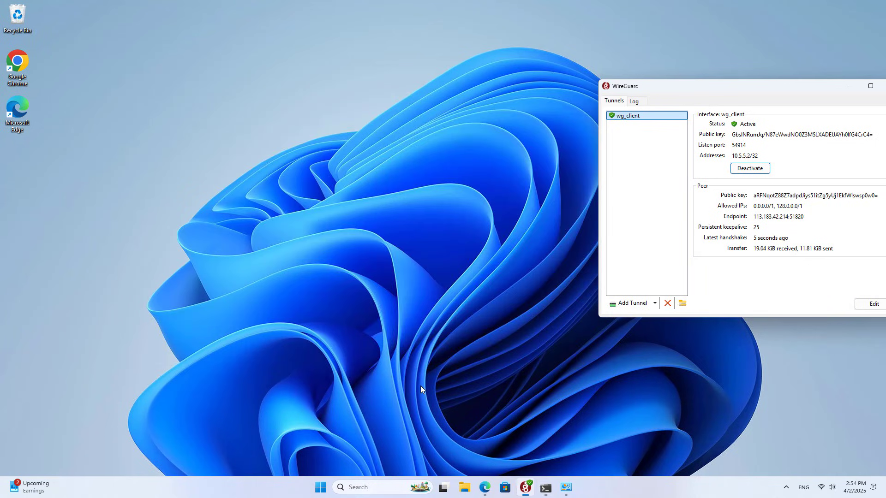
click(488, 492)
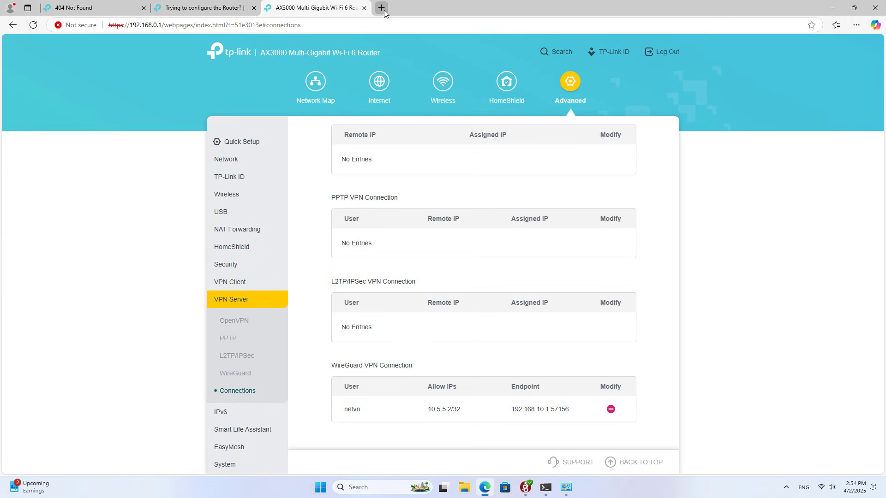